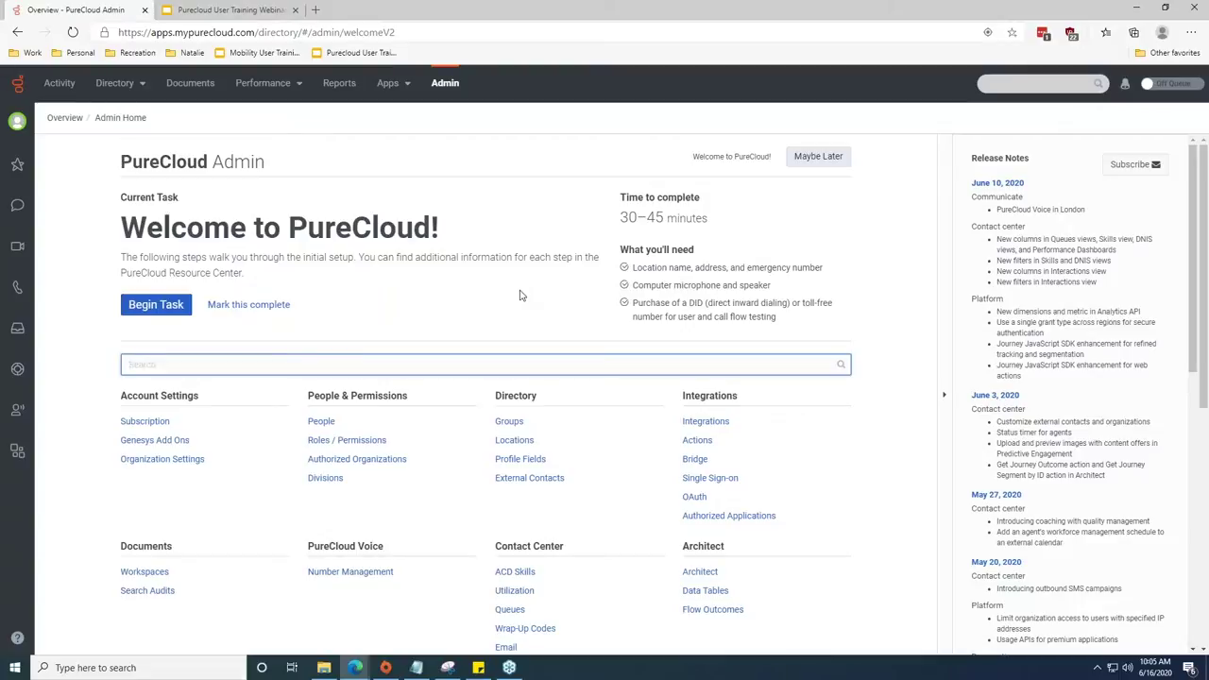
Filter the Admin page links with 'queues' to reach the Contact Center Queues entry.
scroll(519, 295, "down", 1)
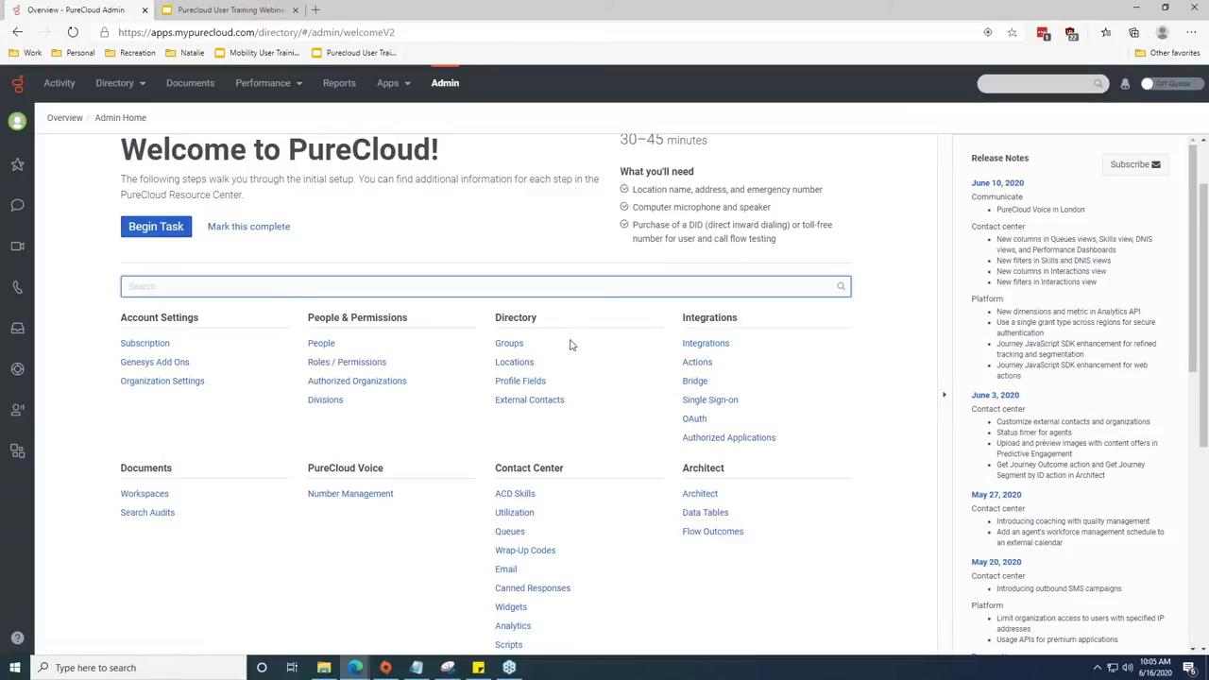
scroll(569, 366, "down", 1)
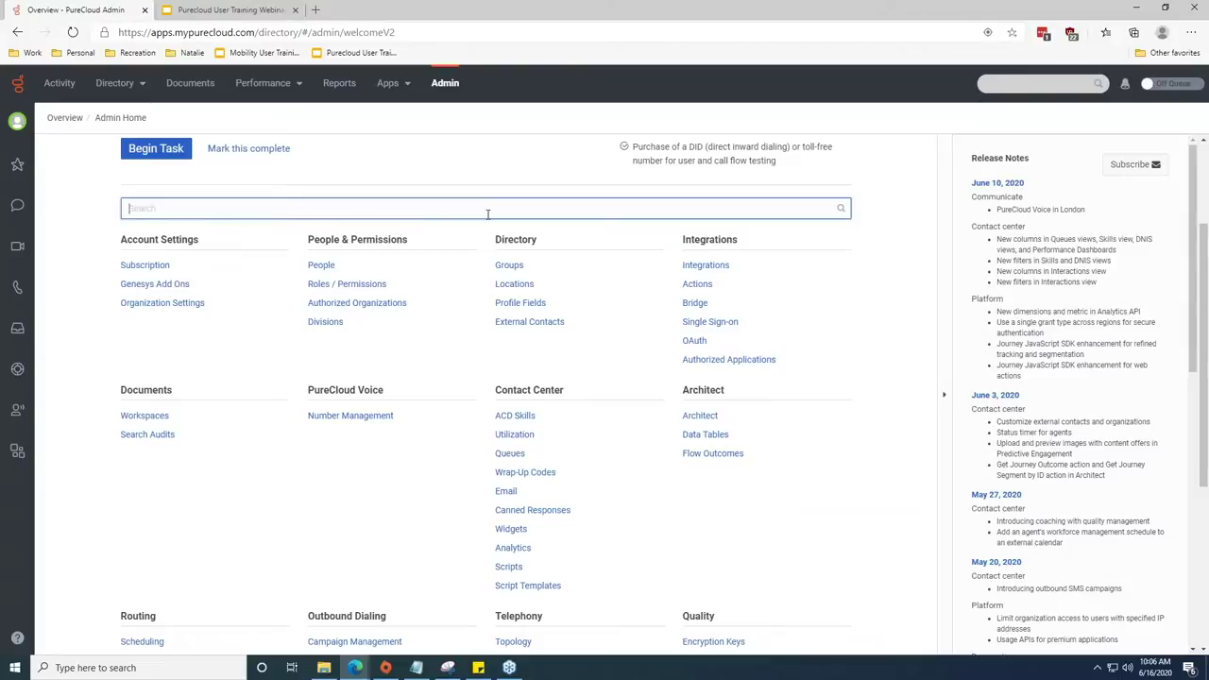
type("queues")
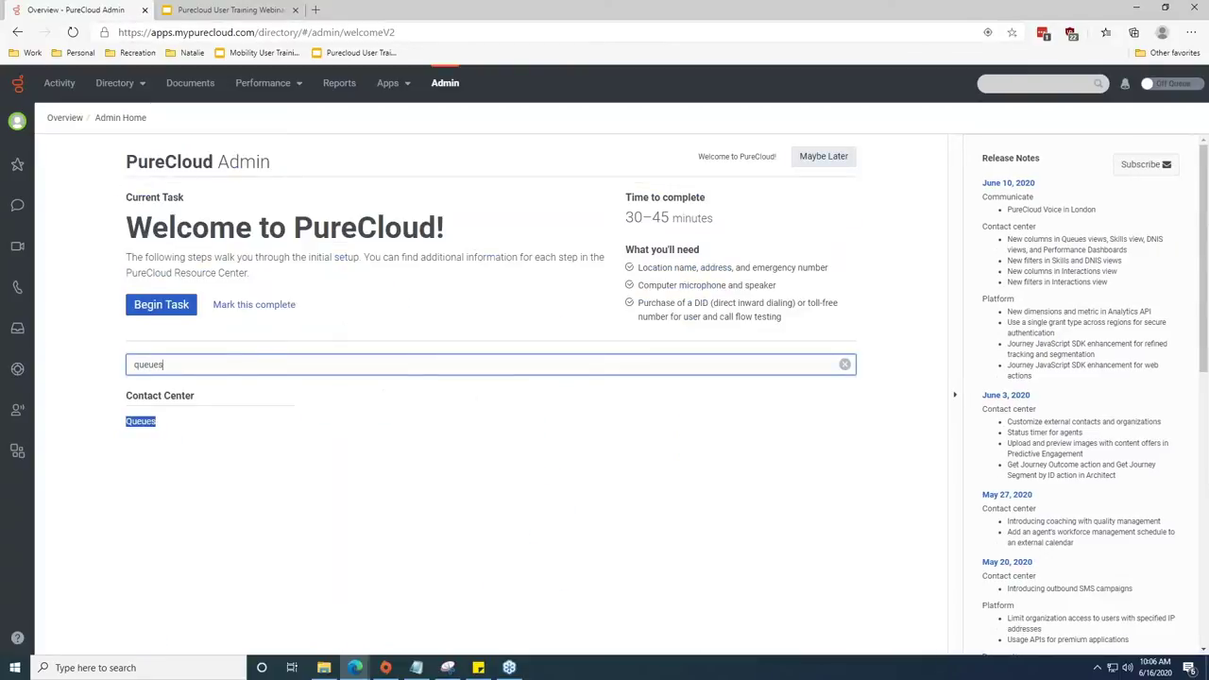
left_click(404, 477)
Open the Contact Center Queues list and select the Inflow Training 1 queue.
left_click(138, 422)
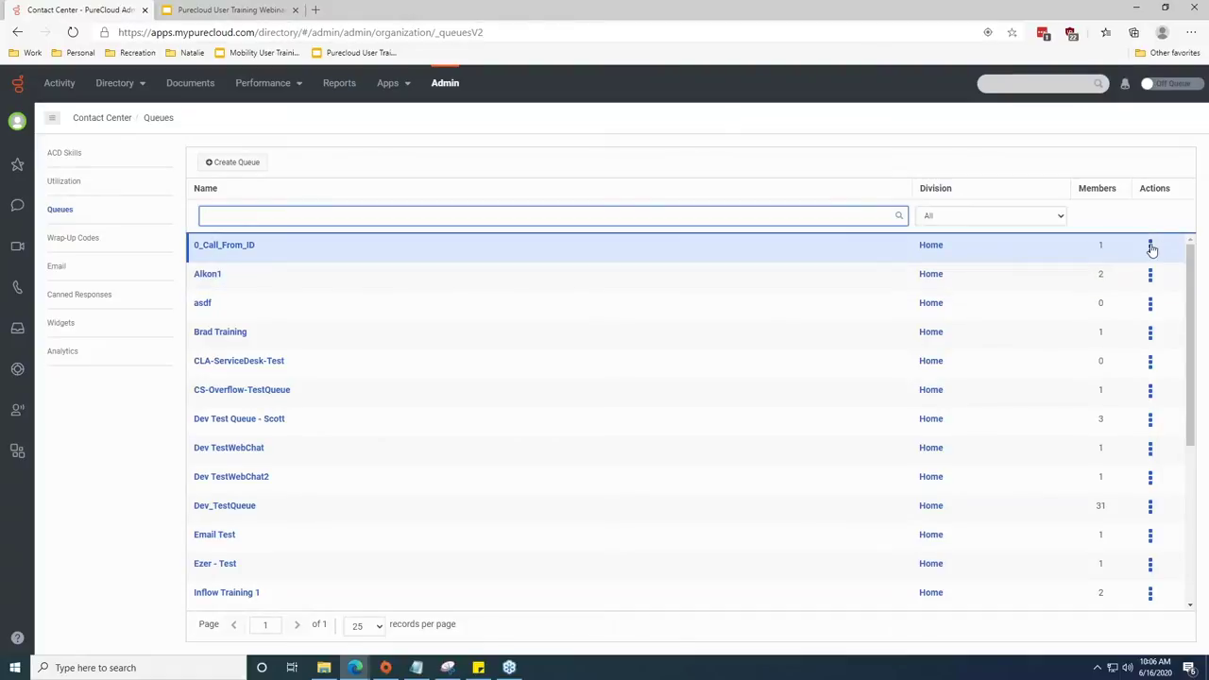
scroll(560, 263, "down", 2)
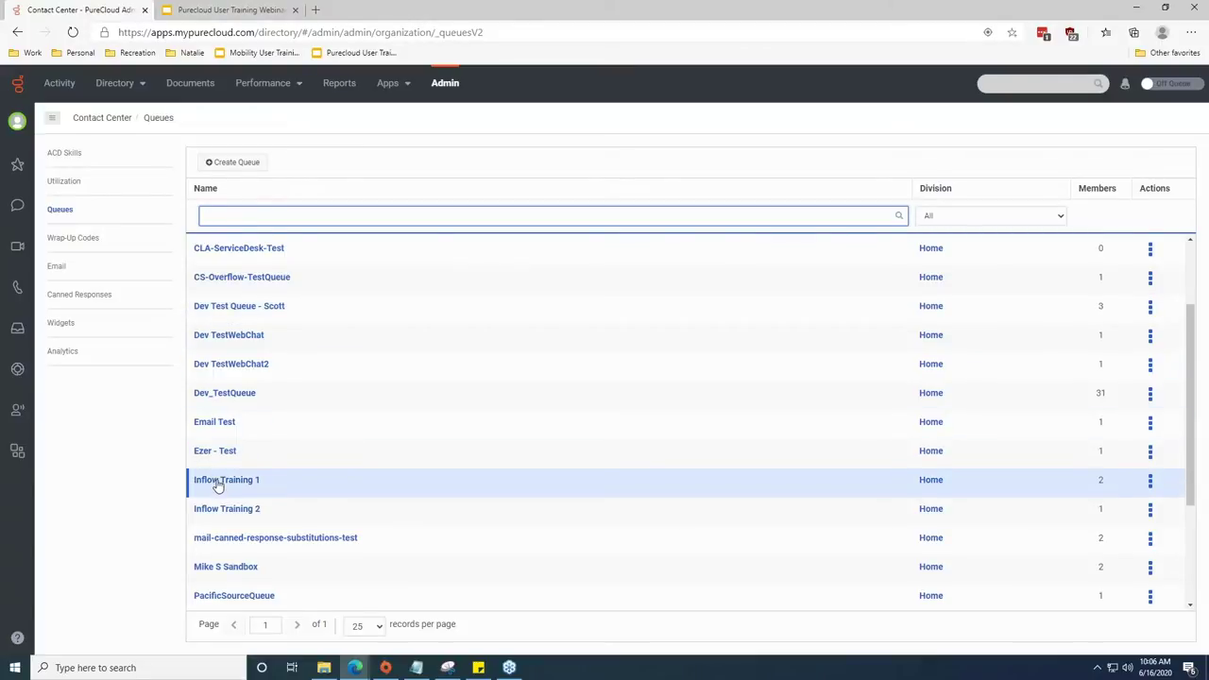
left_click(218, 483)
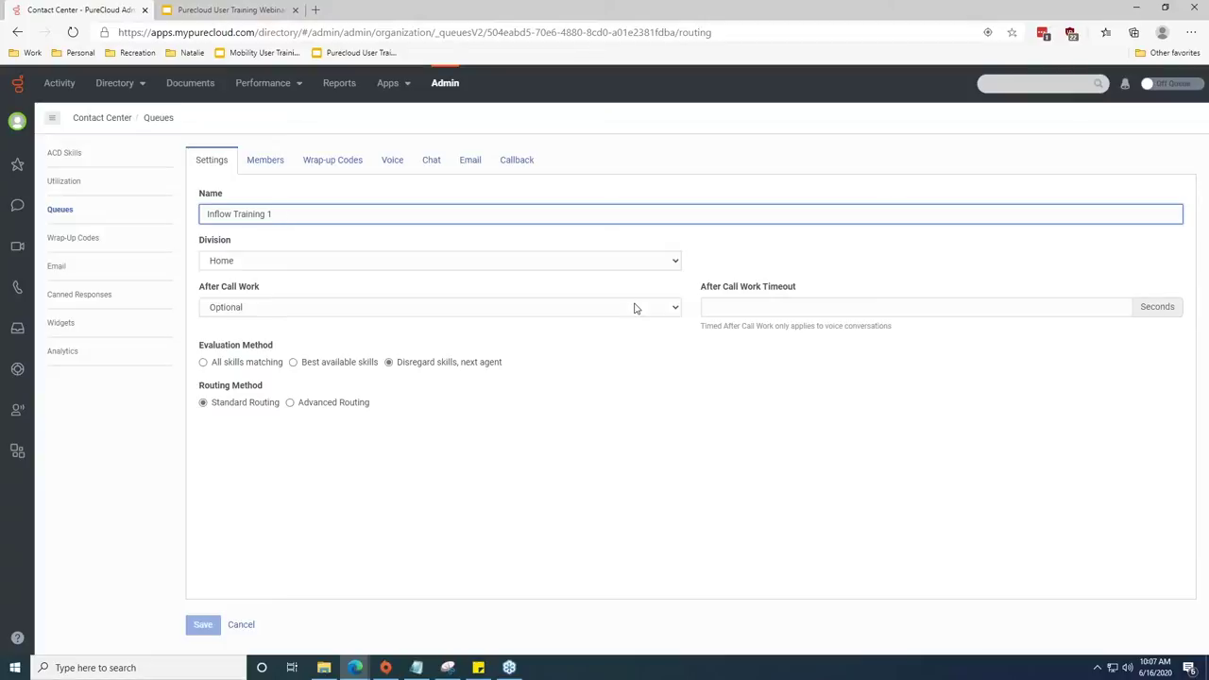
Expand the After Call Work dropdown on the Inflow Training 1 Settings tab.
left_click(674, 308)
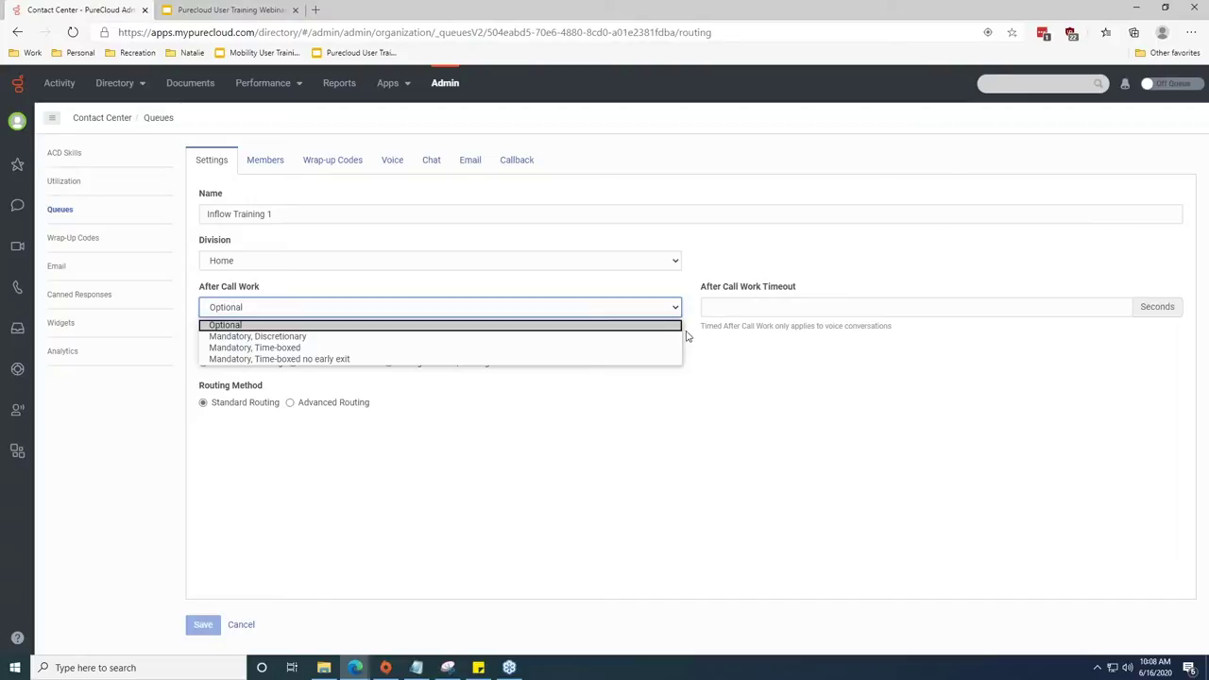
Change After Call Work from Optional to Mandatory, Time-boxed.
left_click(661, 336)
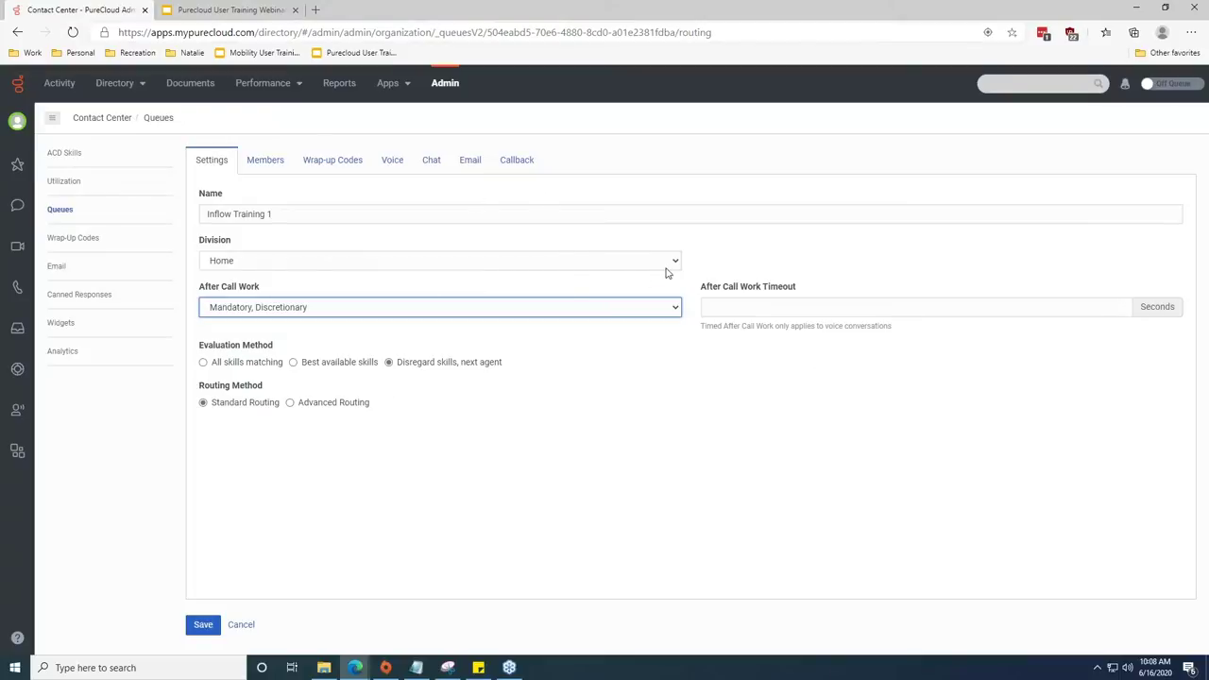
left_click(673, 311)
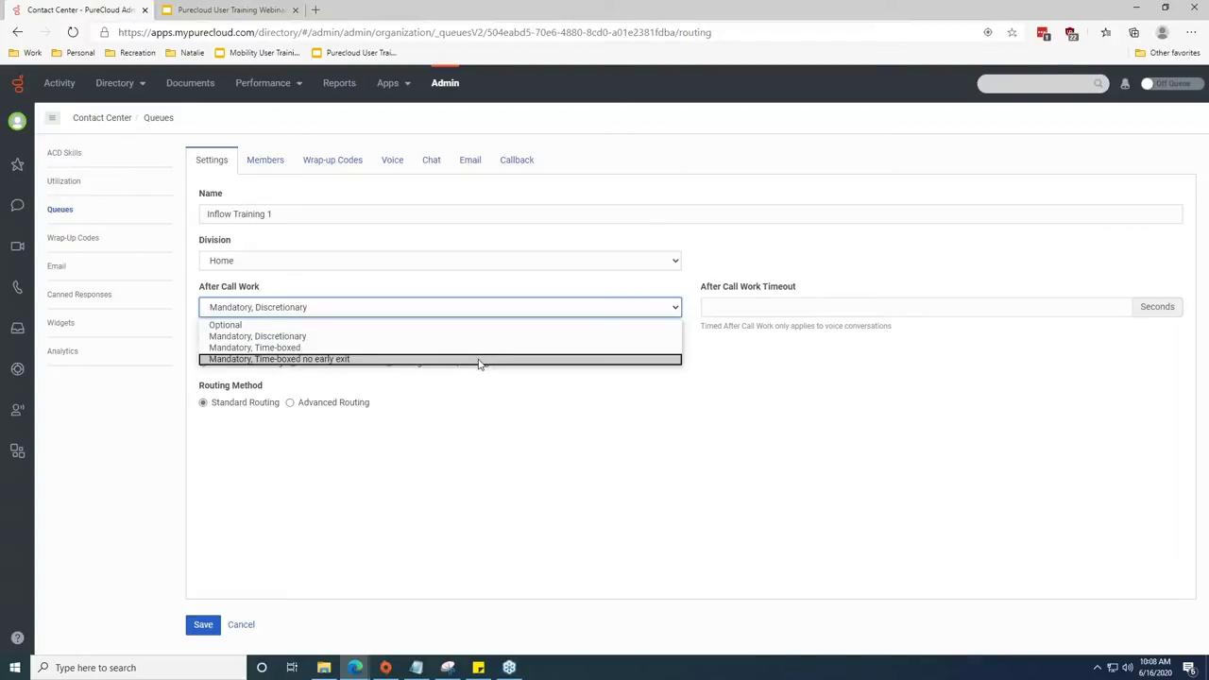
left_click(476, 349)
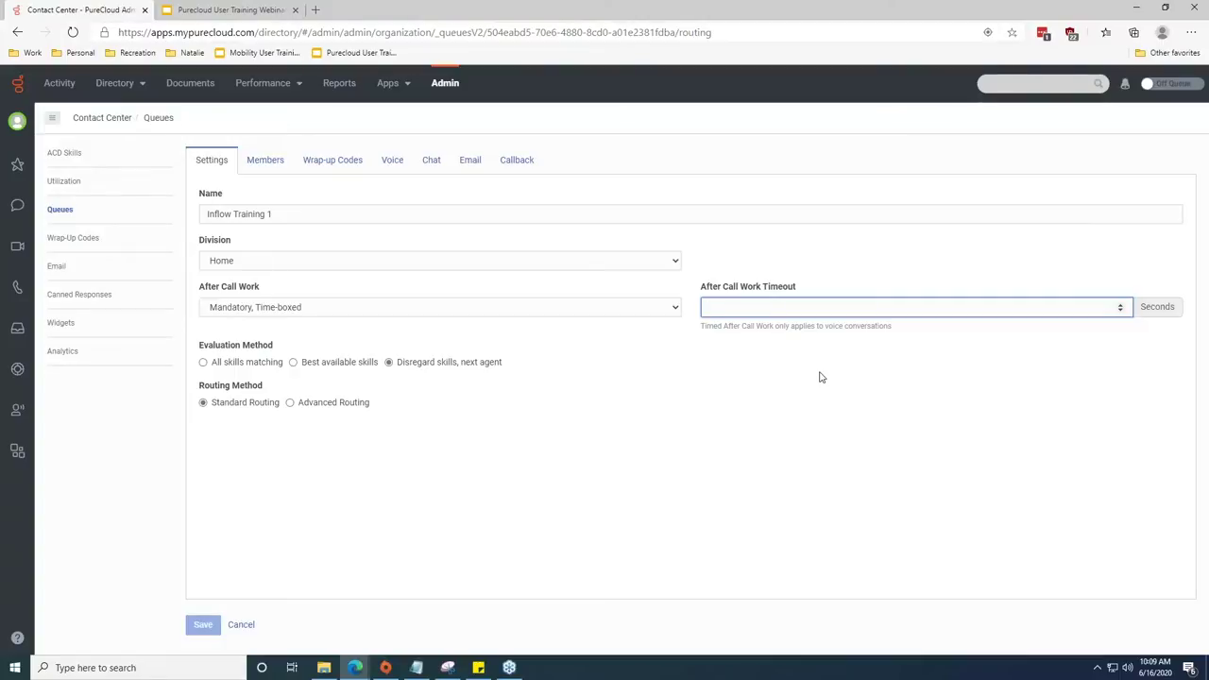
Enter 30 for the timeout and switch After Call Work to Mandatory, Time-boxed no early exit.
type("30")
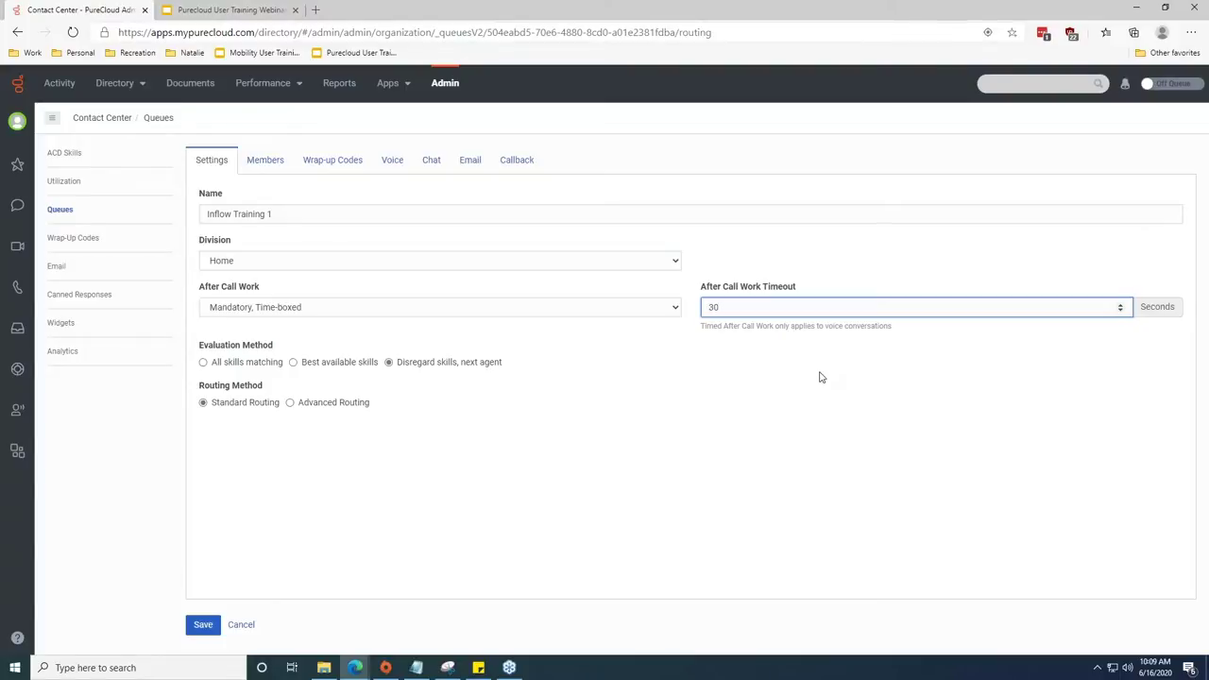
left_click(677, 307)
left_click(598, 362)
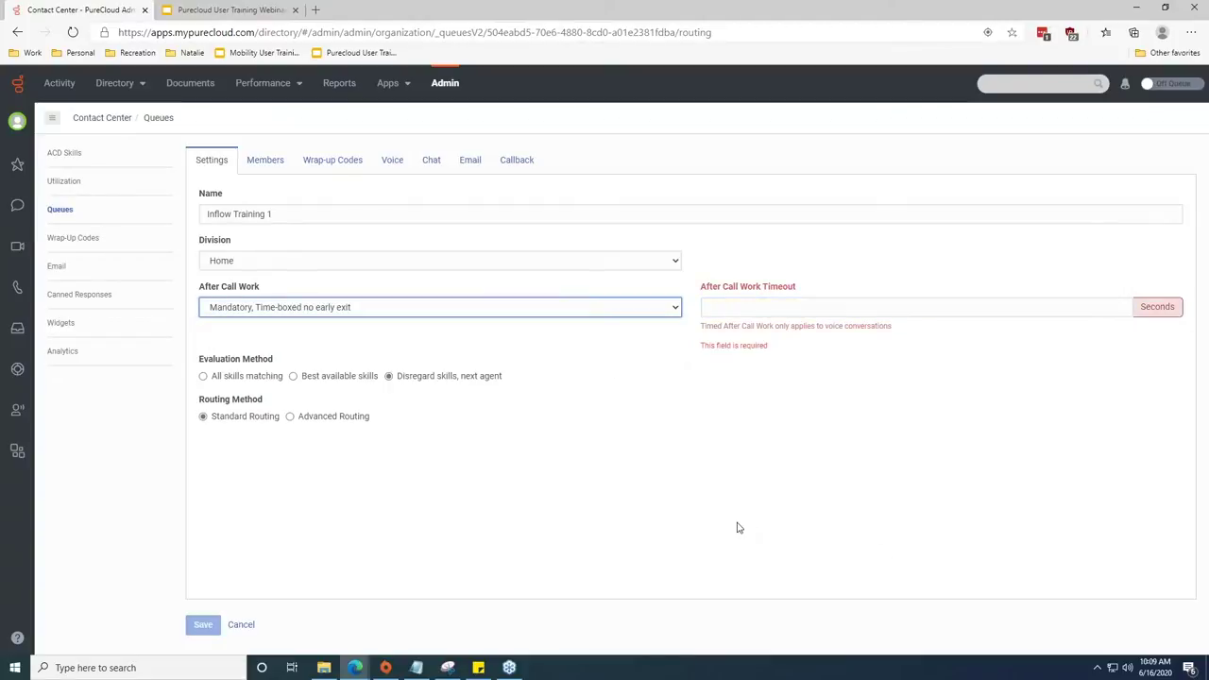
Enter a 30-second After Call Work Timeout and set evaluation to require all skills to match.
left_click(720, 307)
type("30")
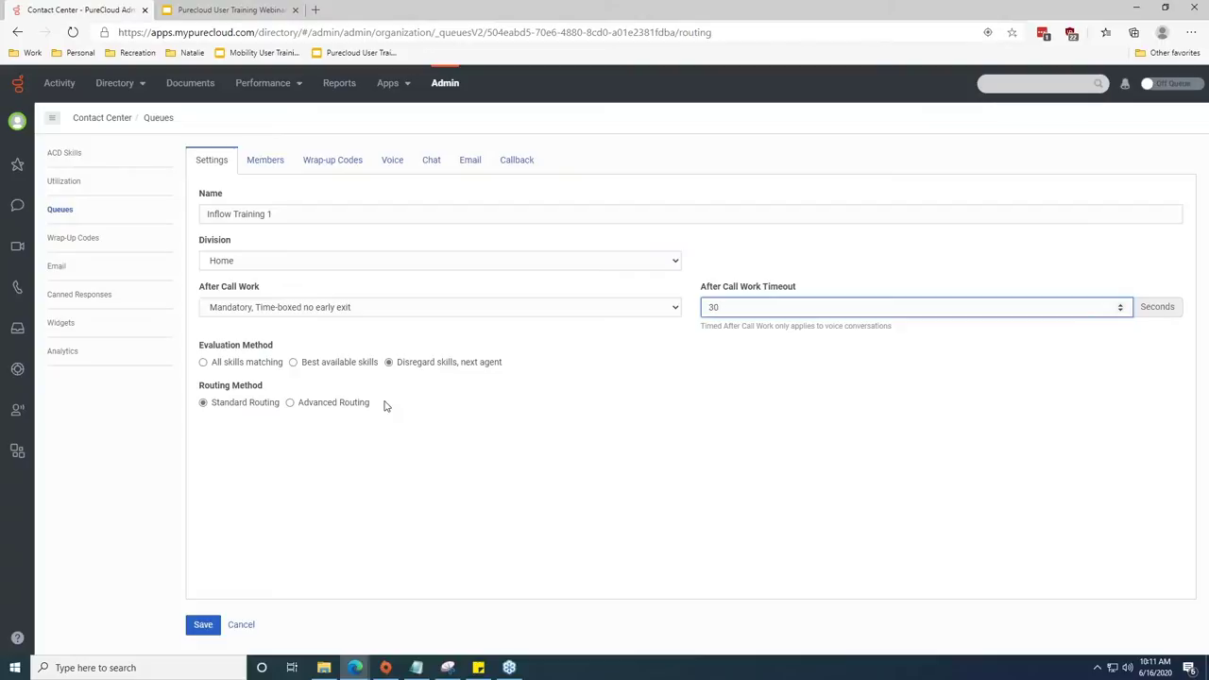
left_click(269, 371)
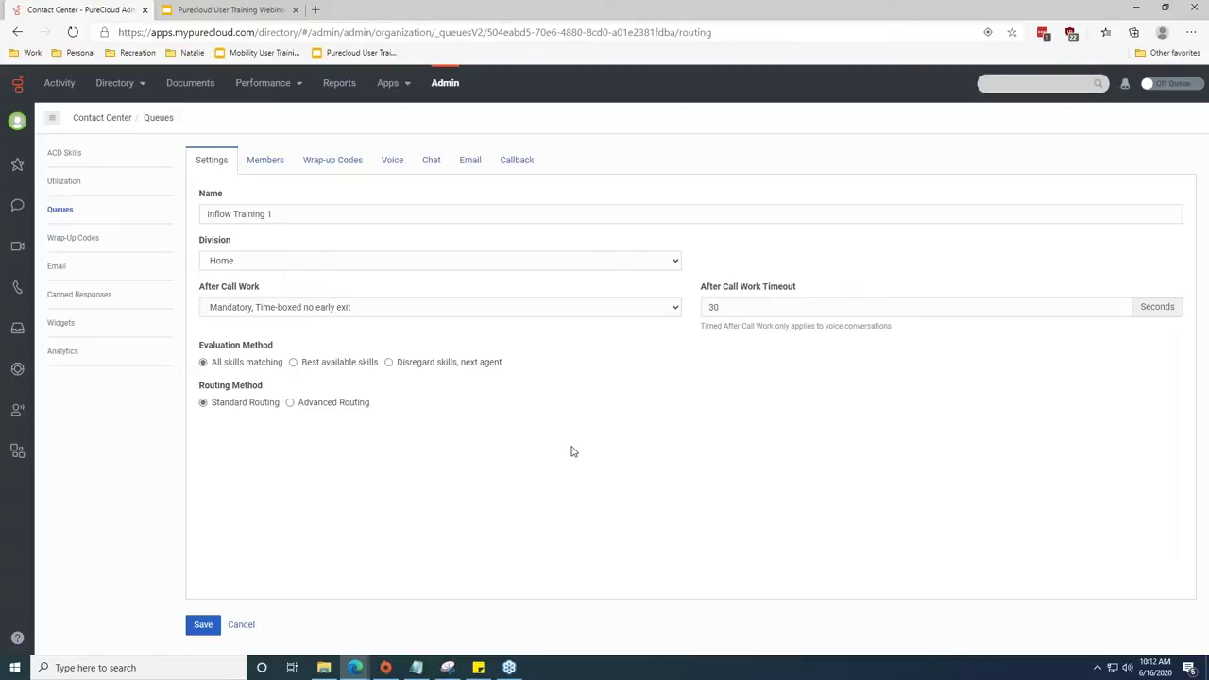
Switch the queue to Best available skills evaluation and Advanced Routing.
left_click(331, 364)
left_click(290, 403)
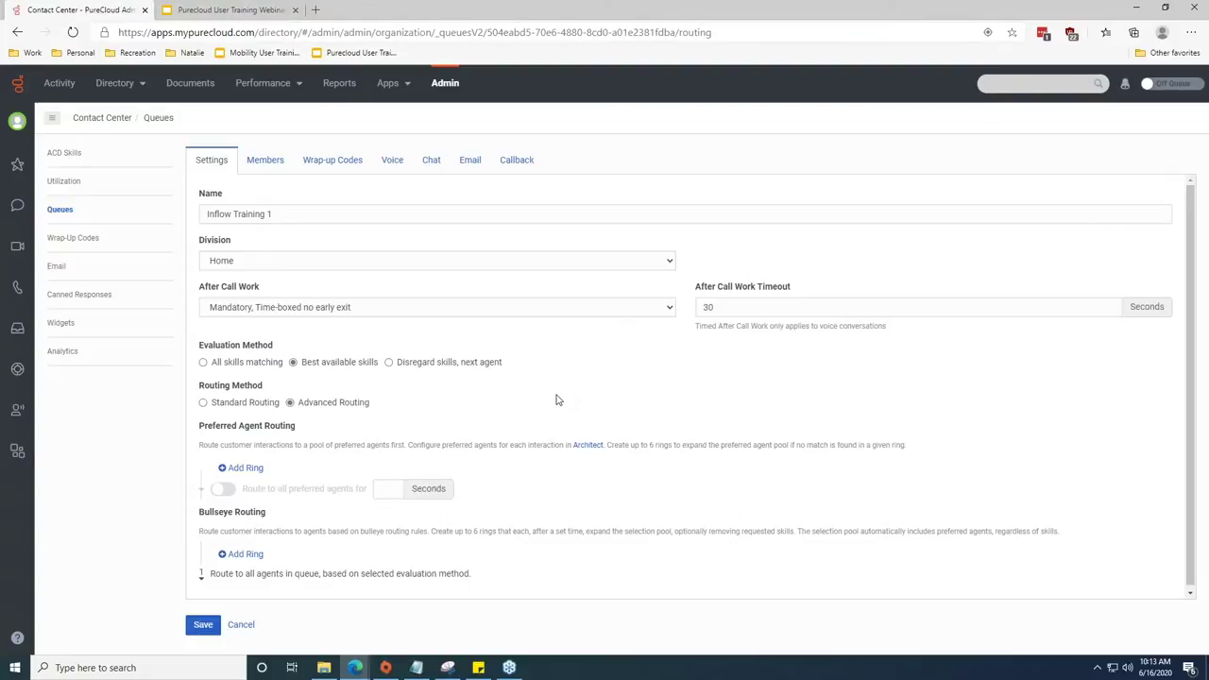
left_click_drag(572, 445, 200, 453)
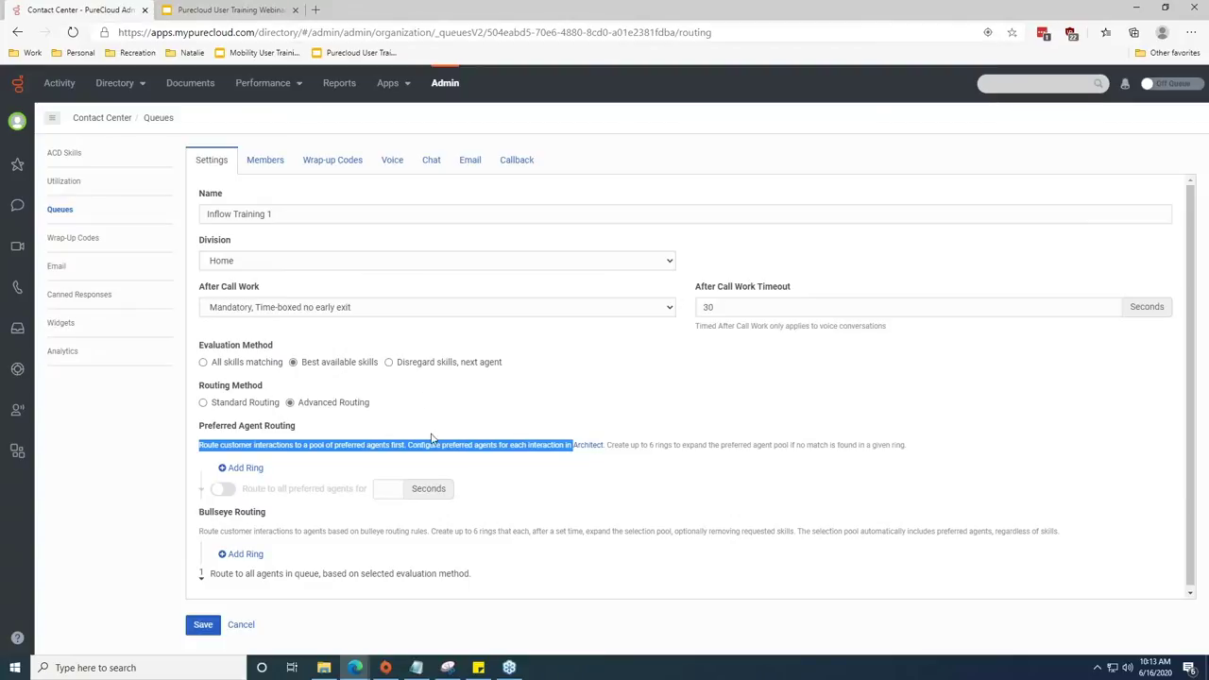
left_click_drag(199, 512, 257, 522)
left_click(346, 516)
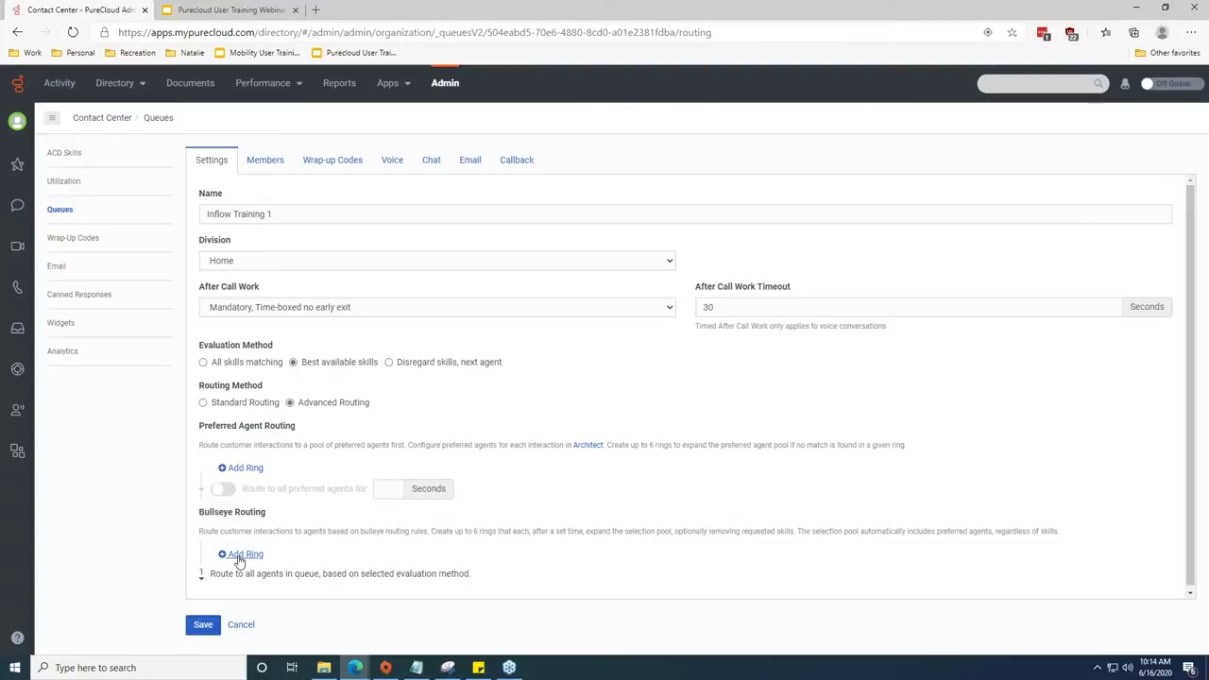
Add bullseye ring 1 and change its wait from 5 to 30 seconds.
left_click(239, 557)
scroll(438, 432, "down", 1)
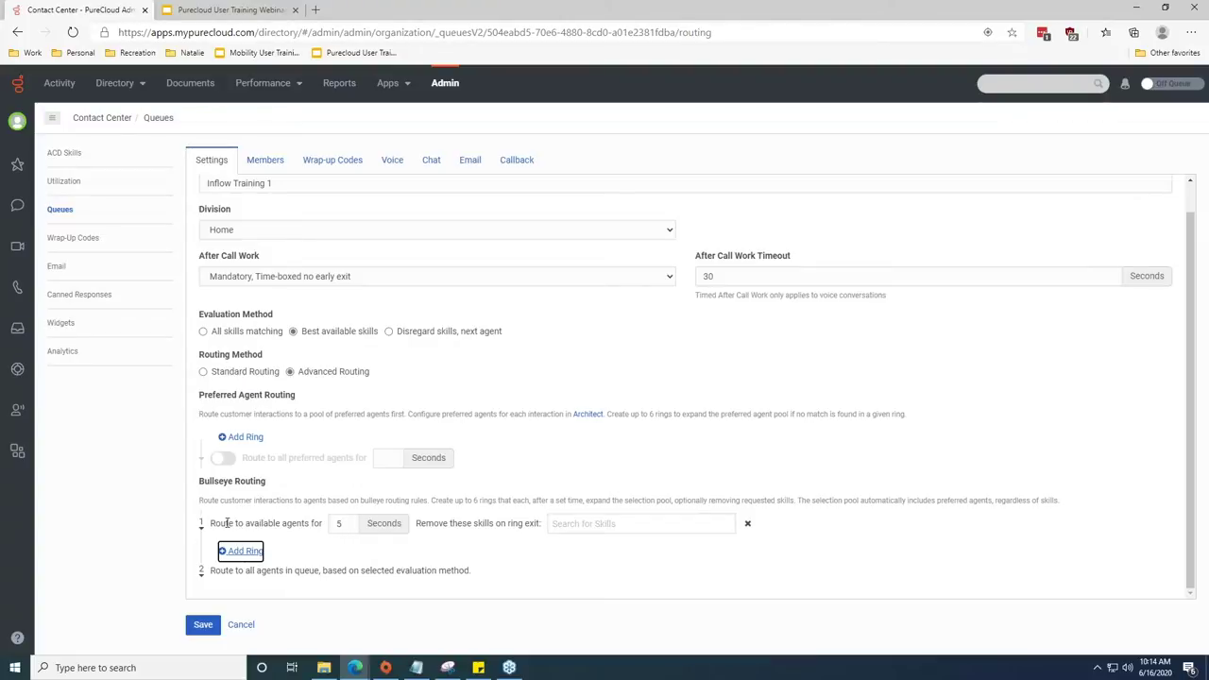
double_click(339, 525)
type("30")
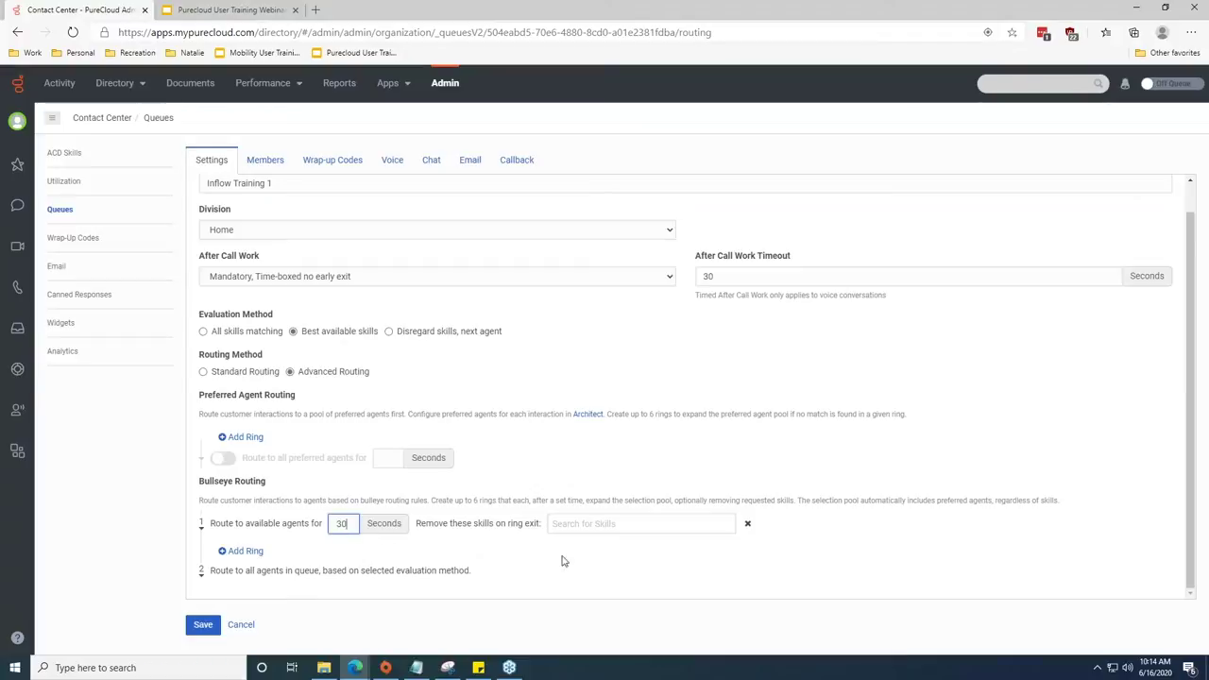
left_click_drag(364, 523, 301, 519)
left_click(552, 524)
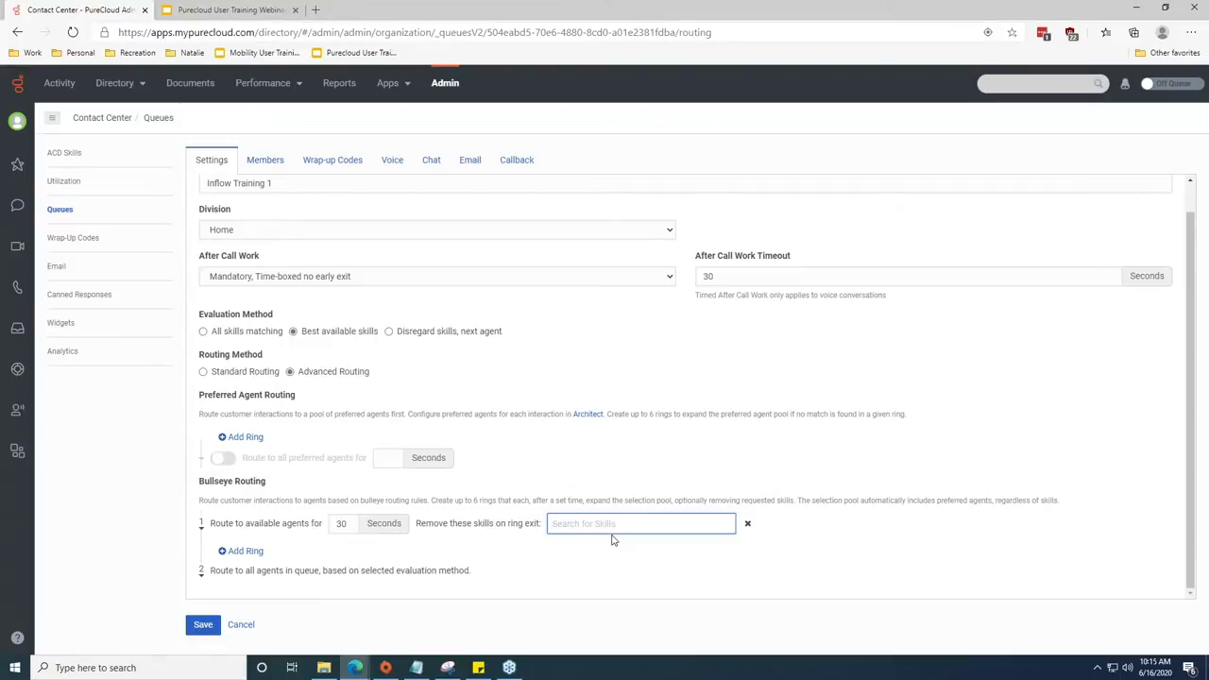
Add a second 5-second bullseye ring and save the Inflow Training 1 queue.
left_click(226, 558)
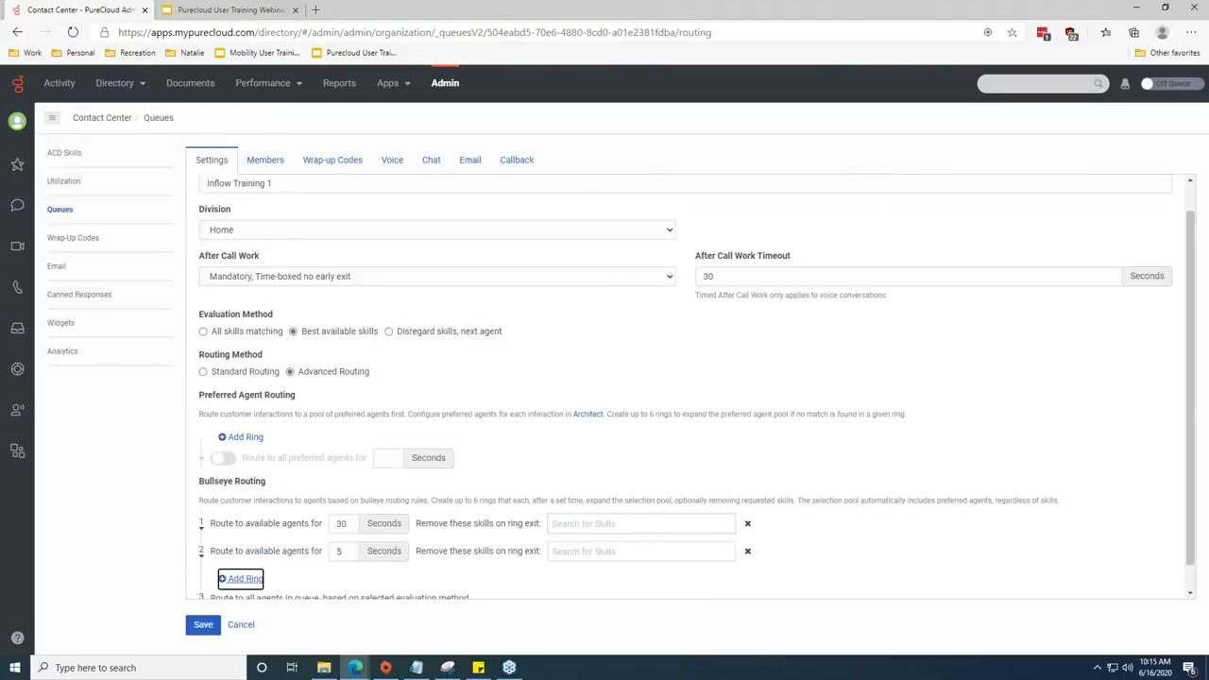
scroll(380, 570, "down", 1)
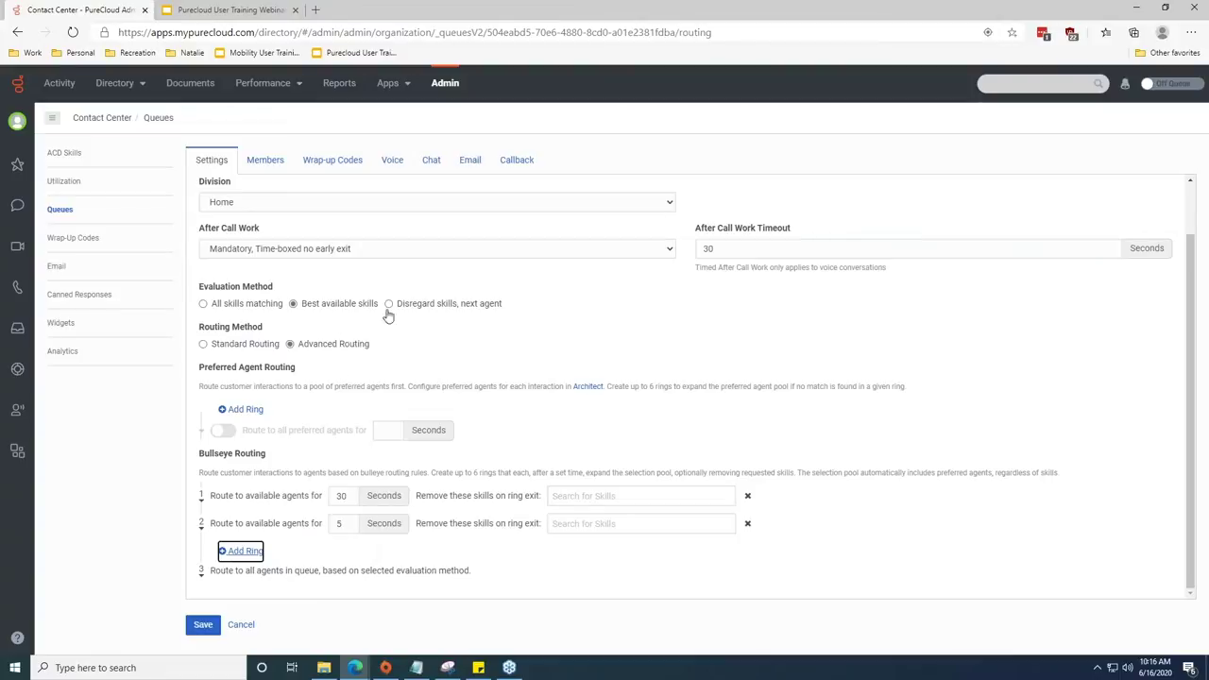
left_click(202, 626)
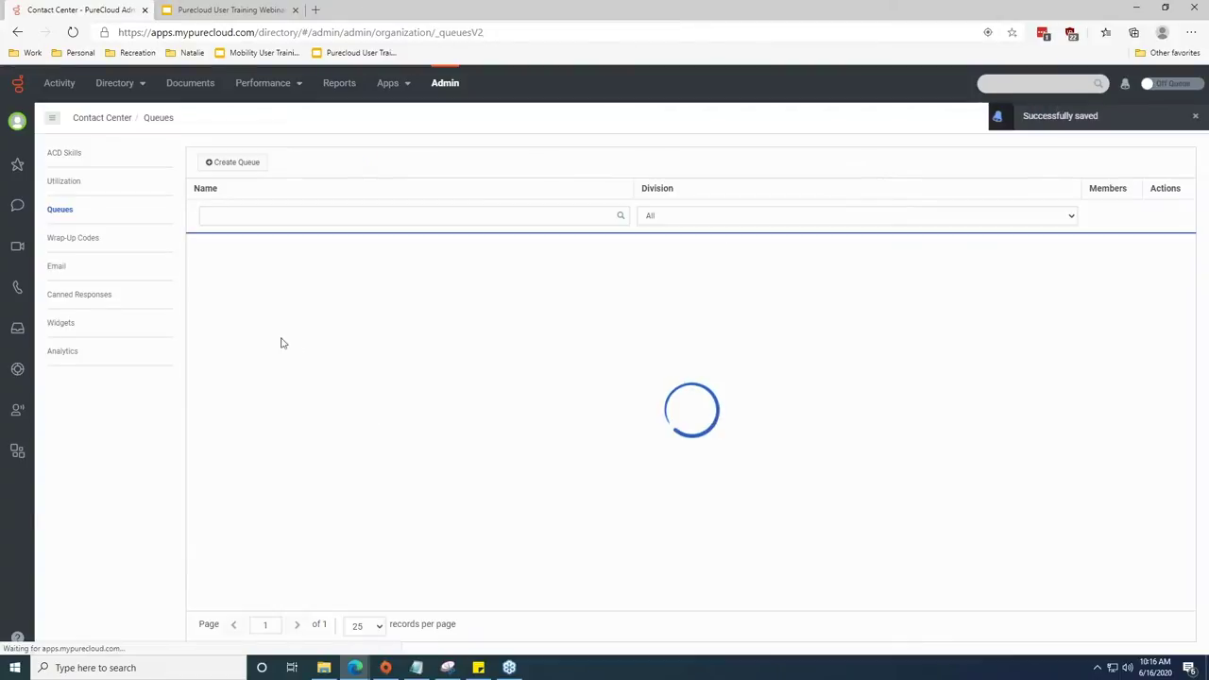
Reopen the saved Inflow Training 1 queue from the Queues list.
scroll(255, 302, "down", 3)
left_click(236, 364)
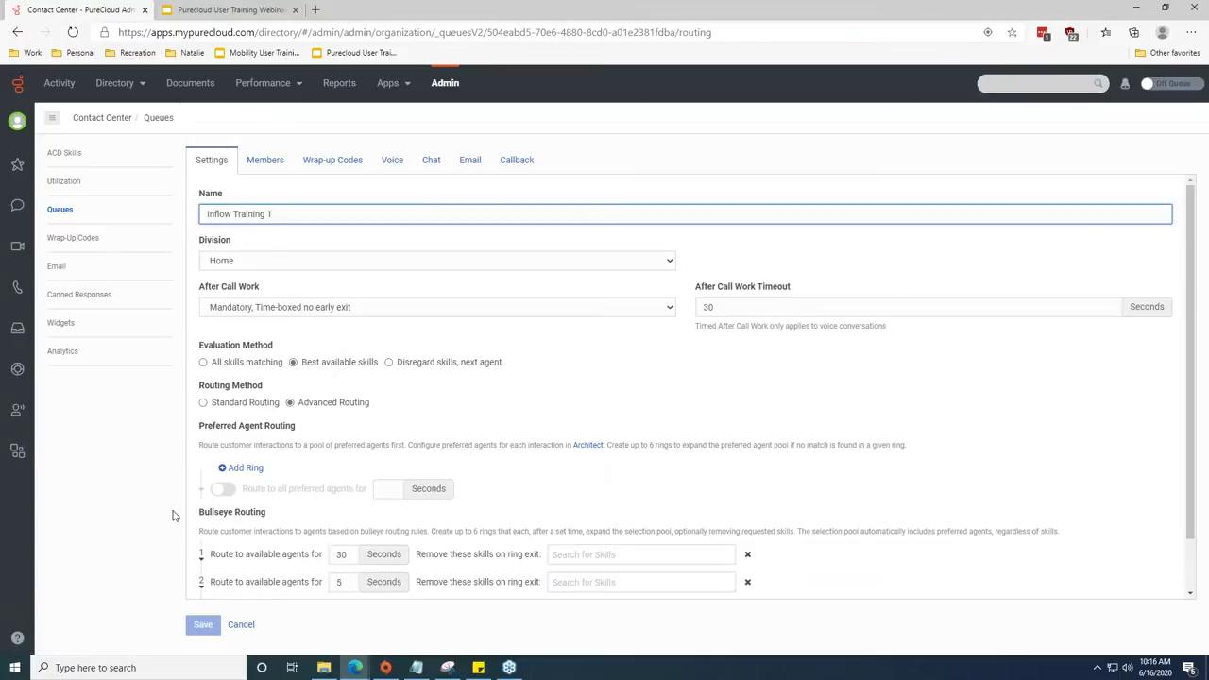
Place the second member of the Inflow Training 1 queue in bullseye ring 2.
left_click(250, 165)
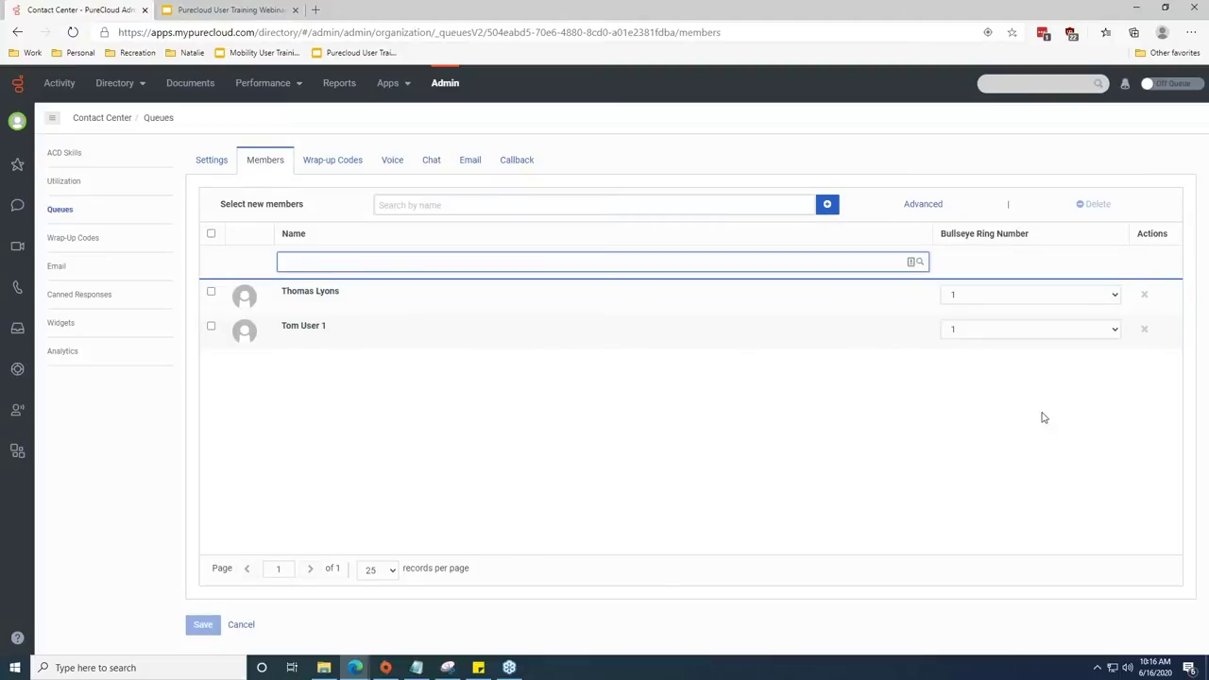
left_click(1111, 330)
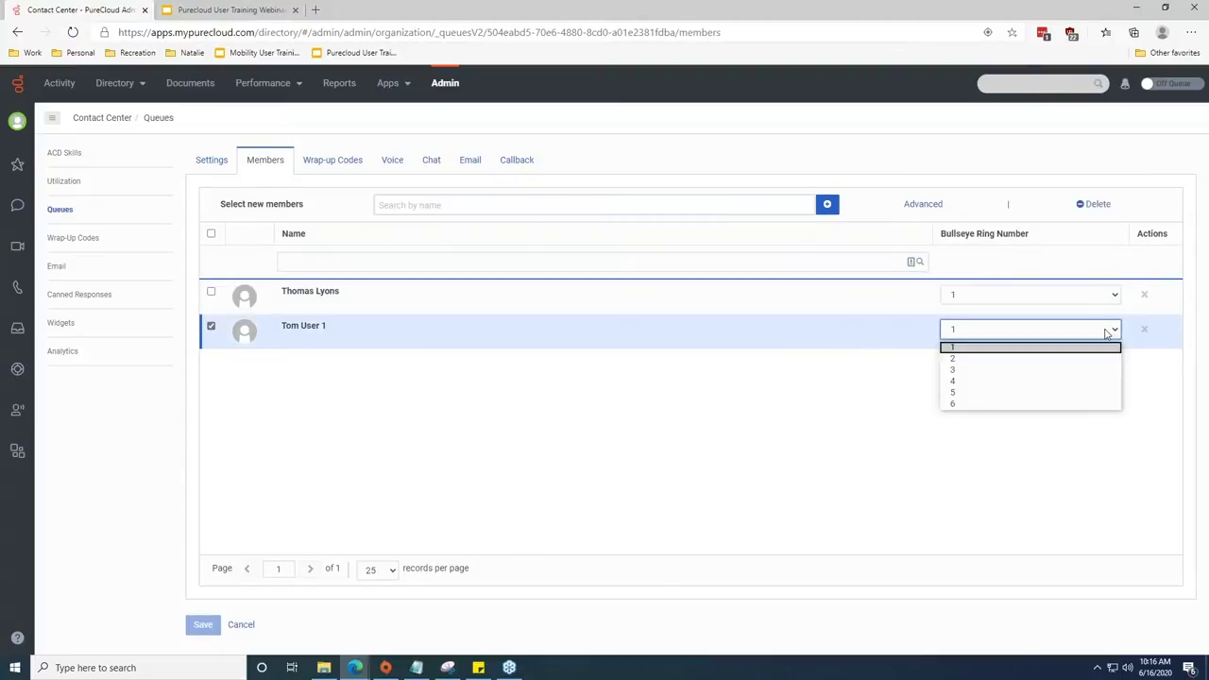
left_click(971, 359)
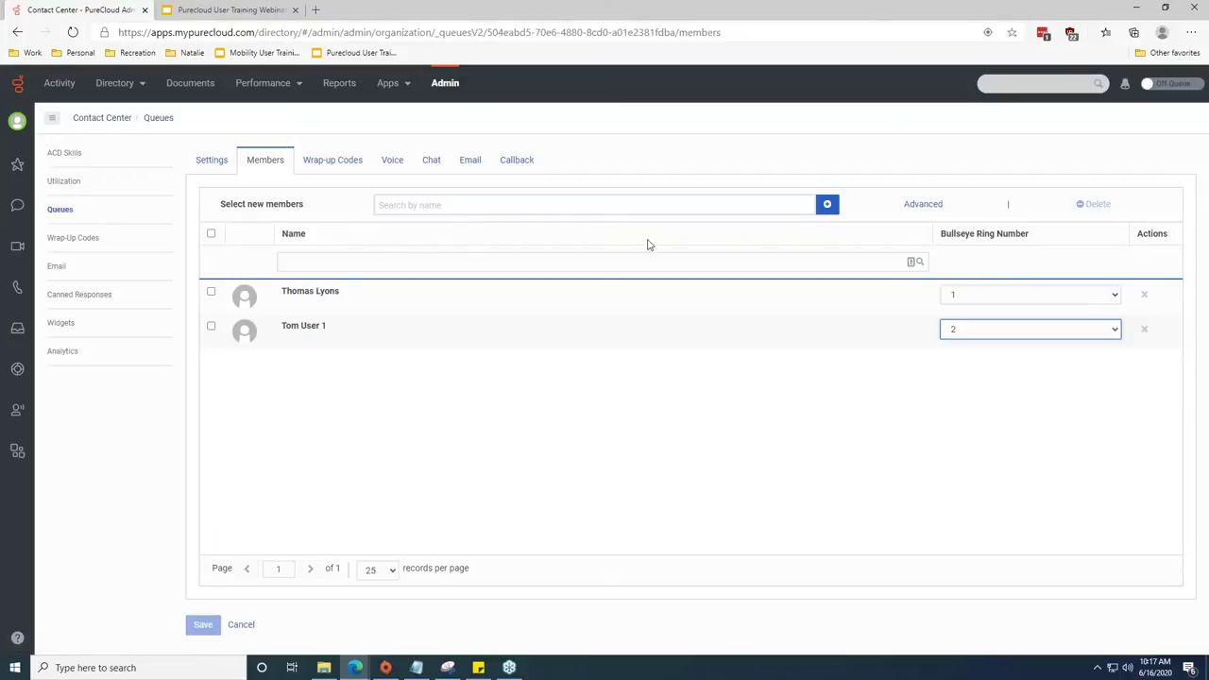
Search 'support' and add the Training_support wrap-up code to the queue's wrap-up codes.
left_click(337, 174)
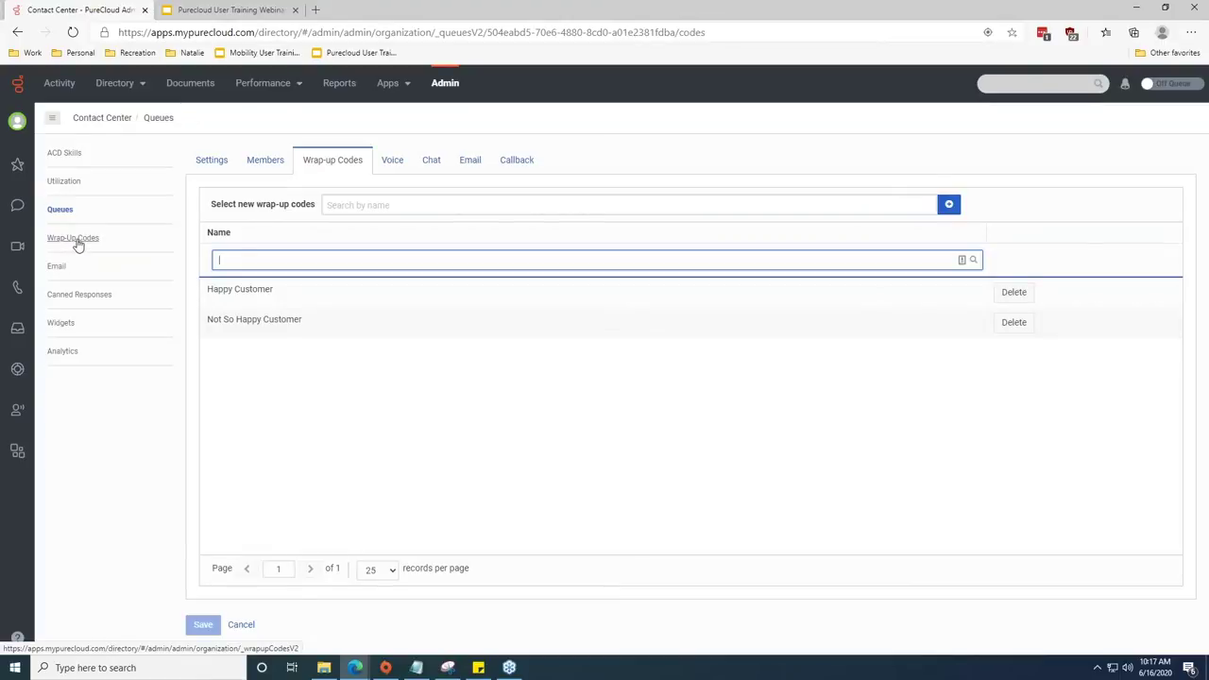
left_click(351, 205)
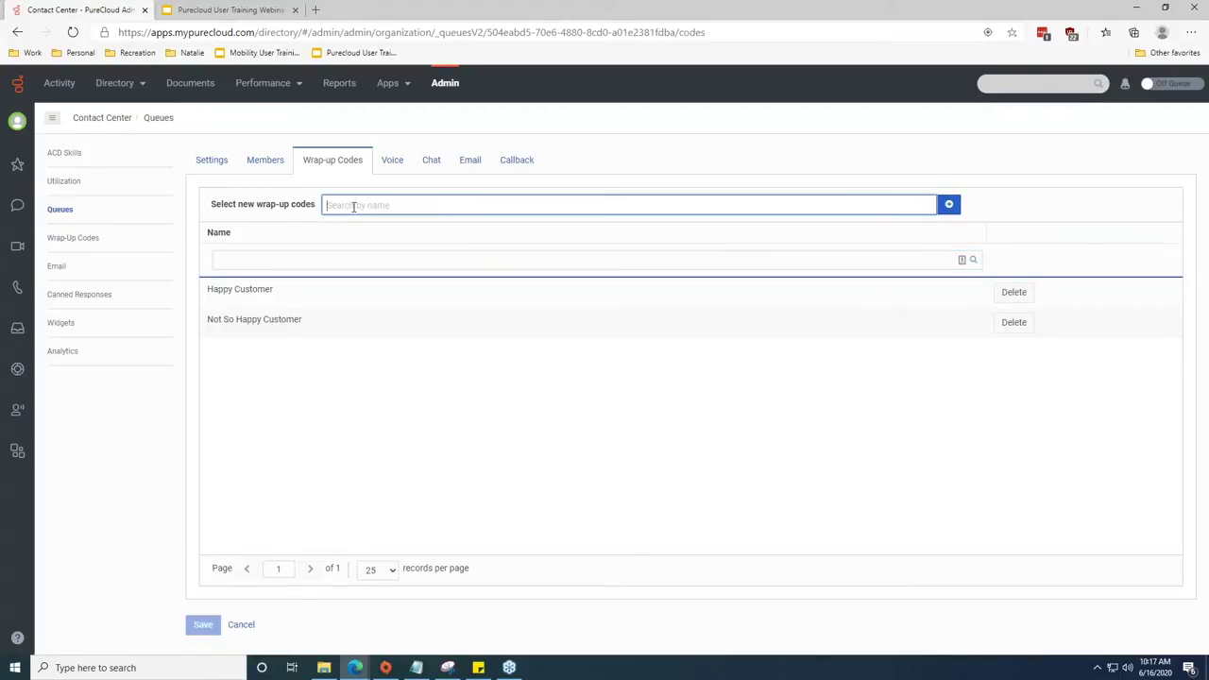
type("support")
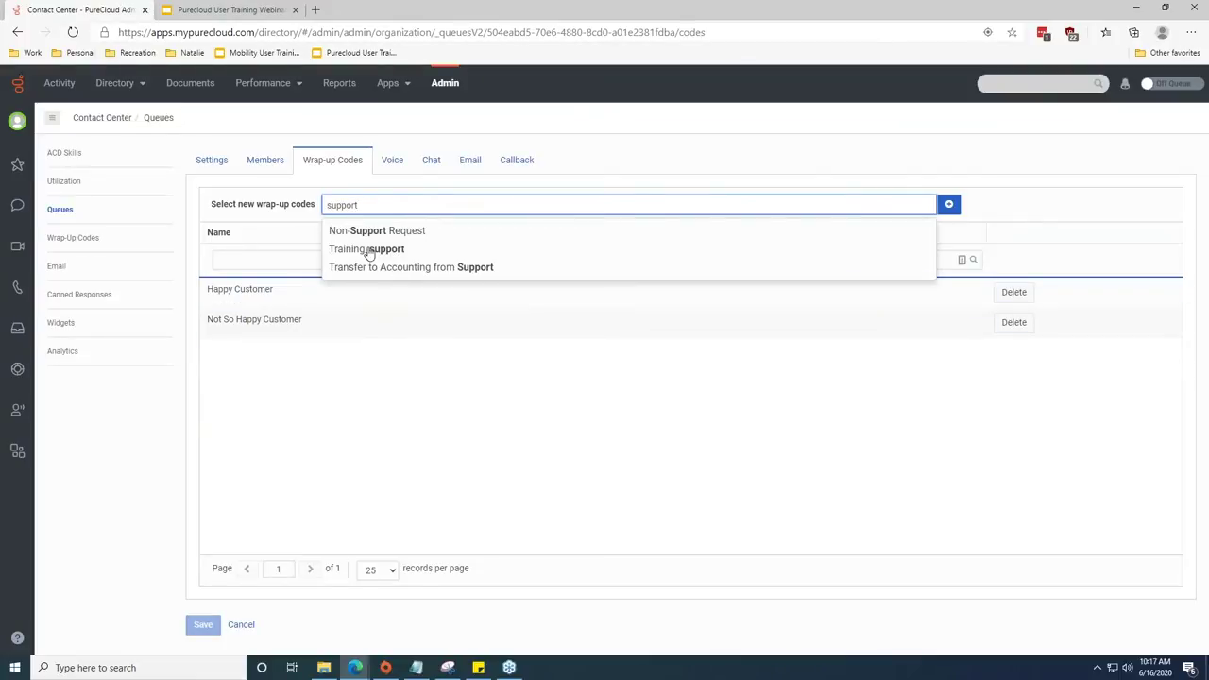
left_click(368, 251)
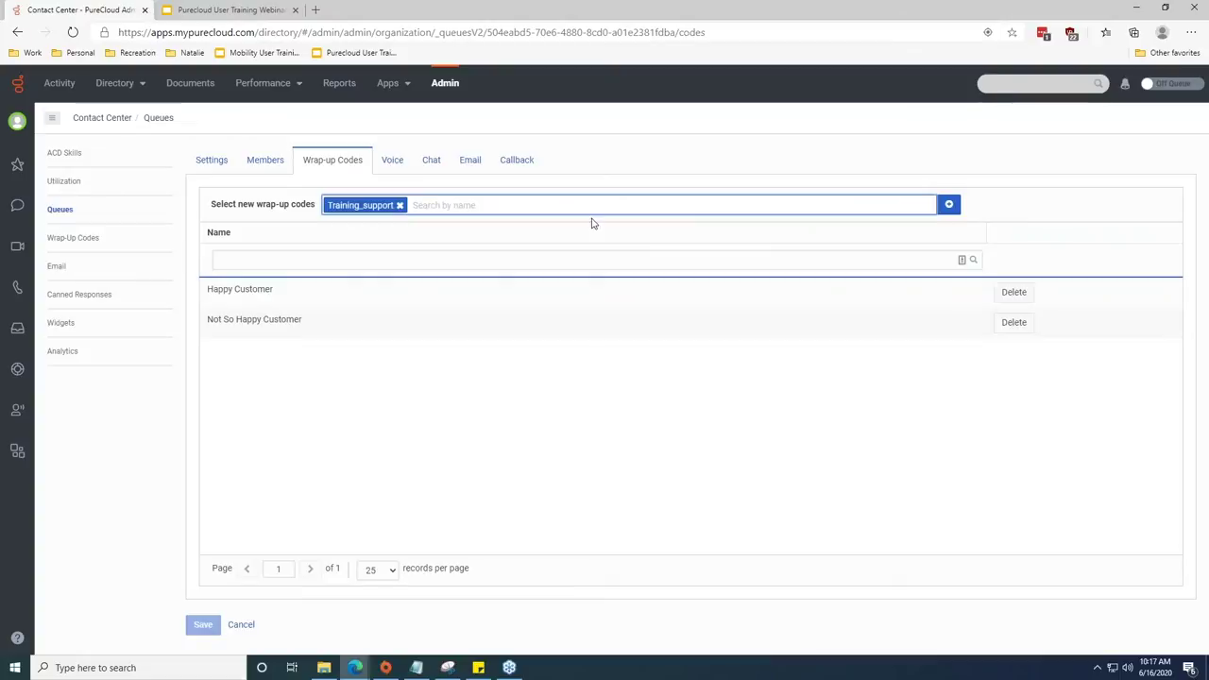
left_click(949, 205)
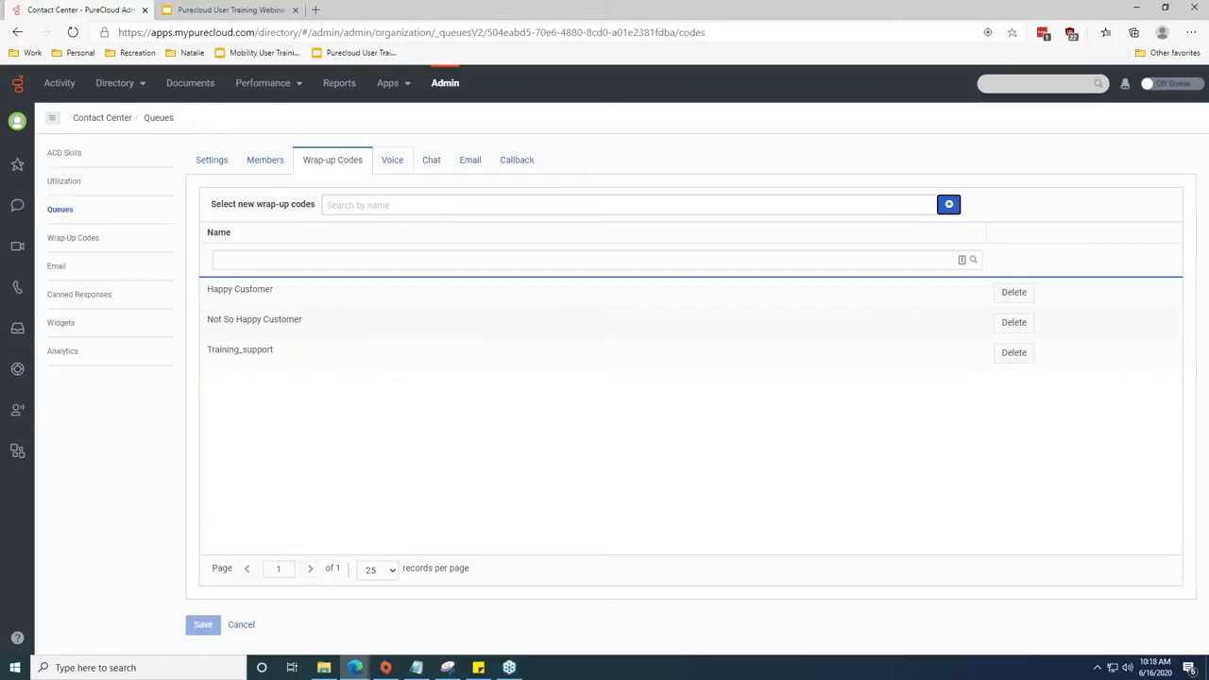
Show the queue's Voice settings and leave the service level at 80%.
left_click(394, 170)
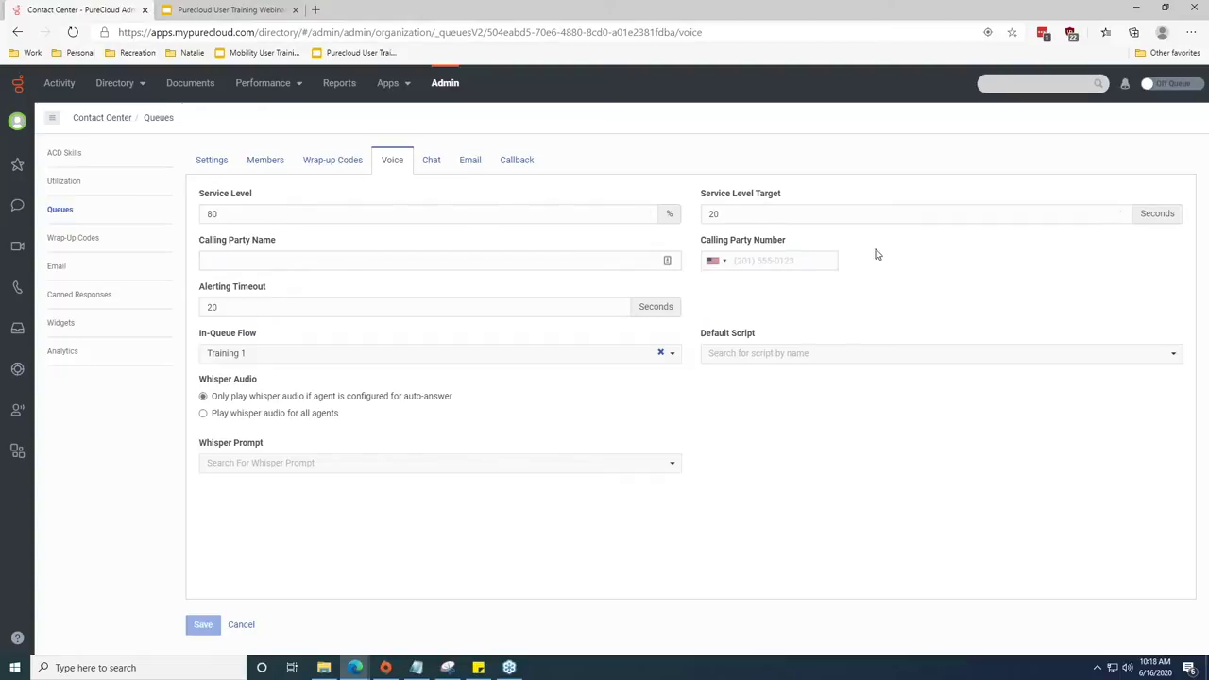
double_click(230, 213)
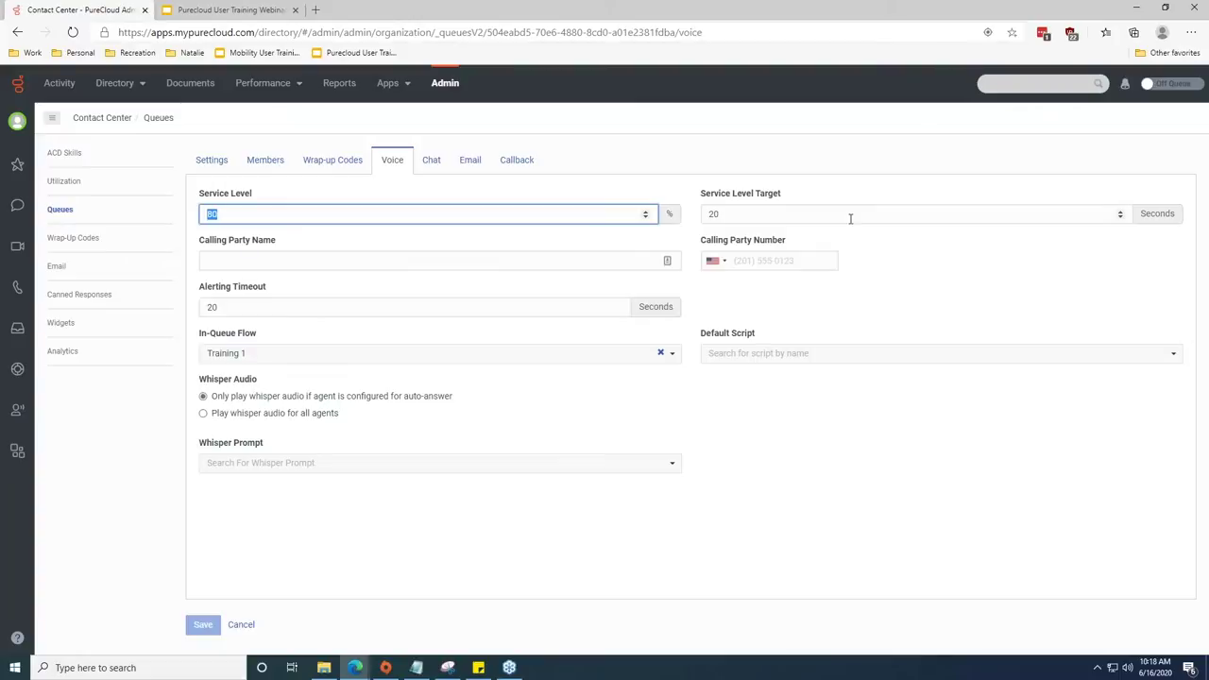
left_click(704, 155)
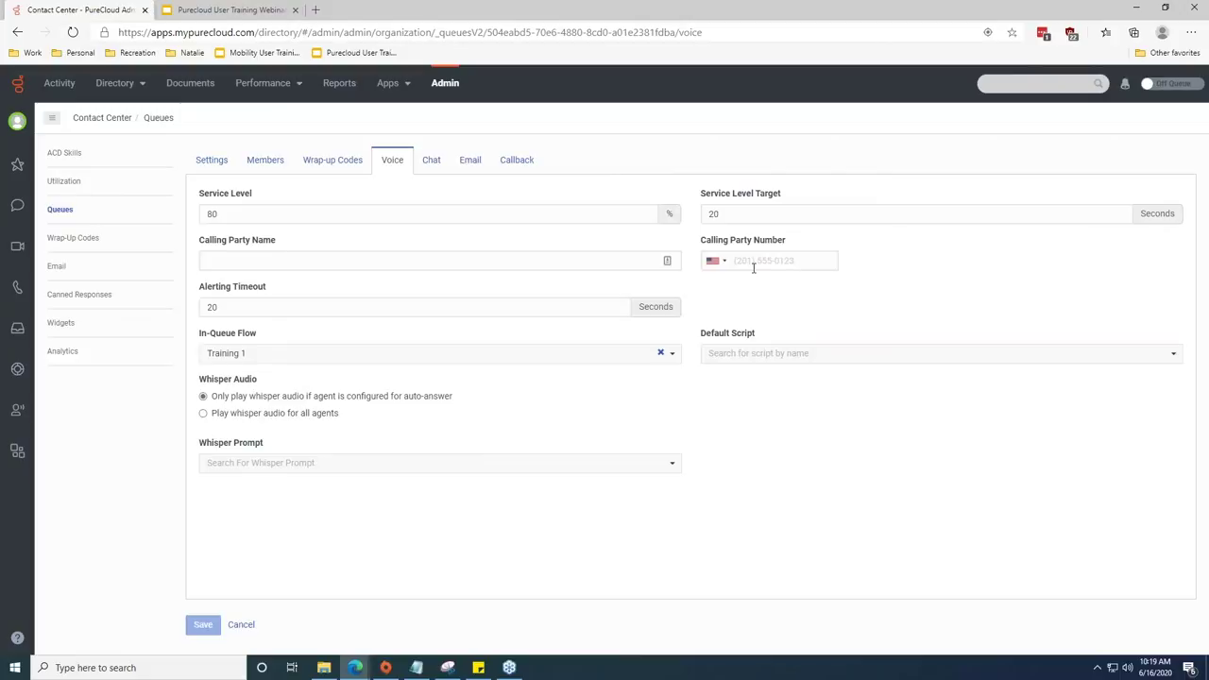
Set Calling Party Name to INFLOW COMMUNICATIONS, enter the calling party phone number, then check Alerting Timeout.
left_click(611, 262)
type("INF")
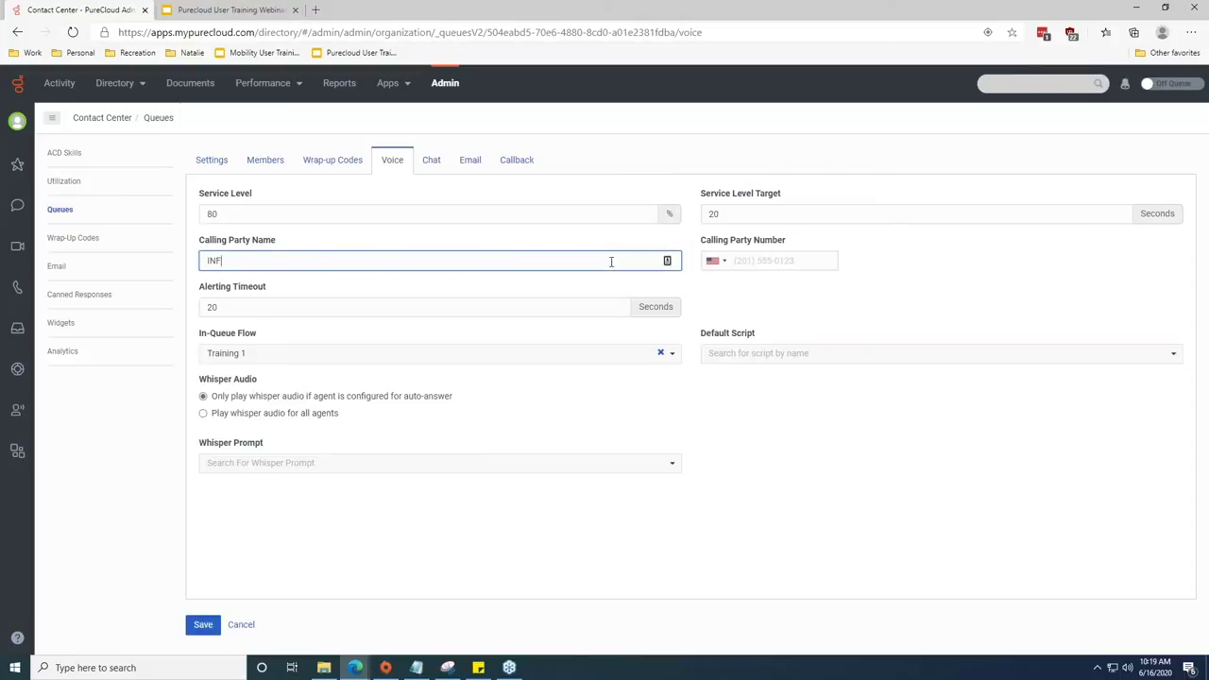
type("LOW COMMUNICATIONS")
key("Tab")
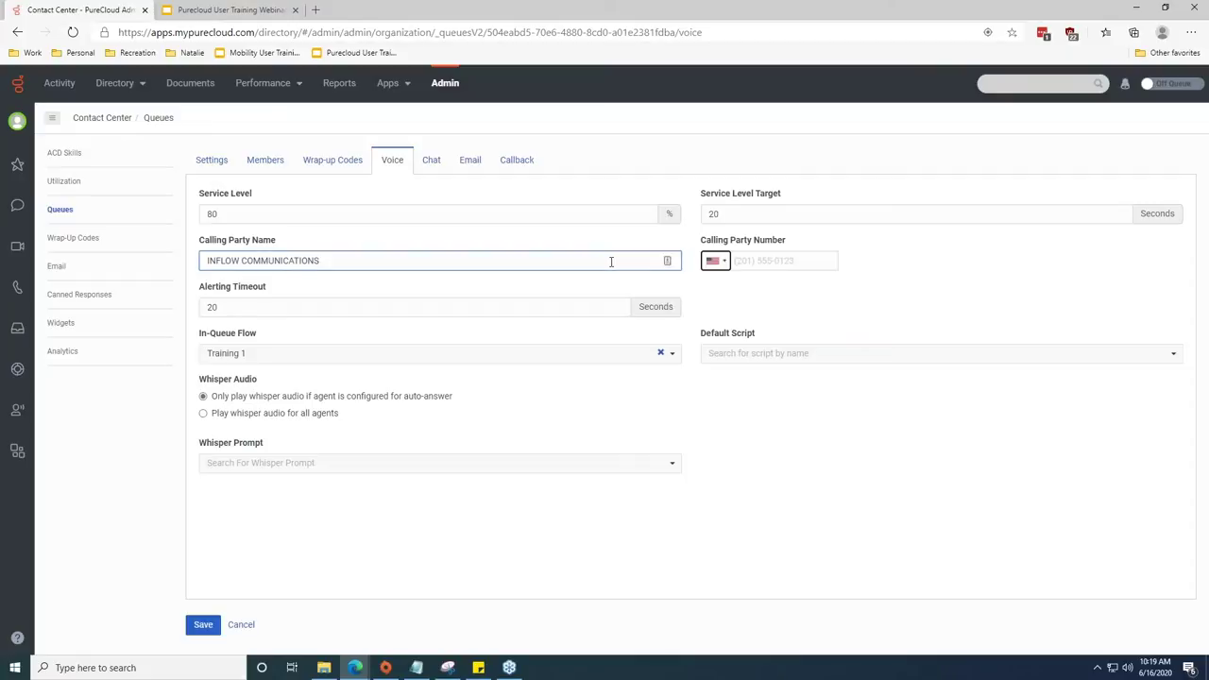
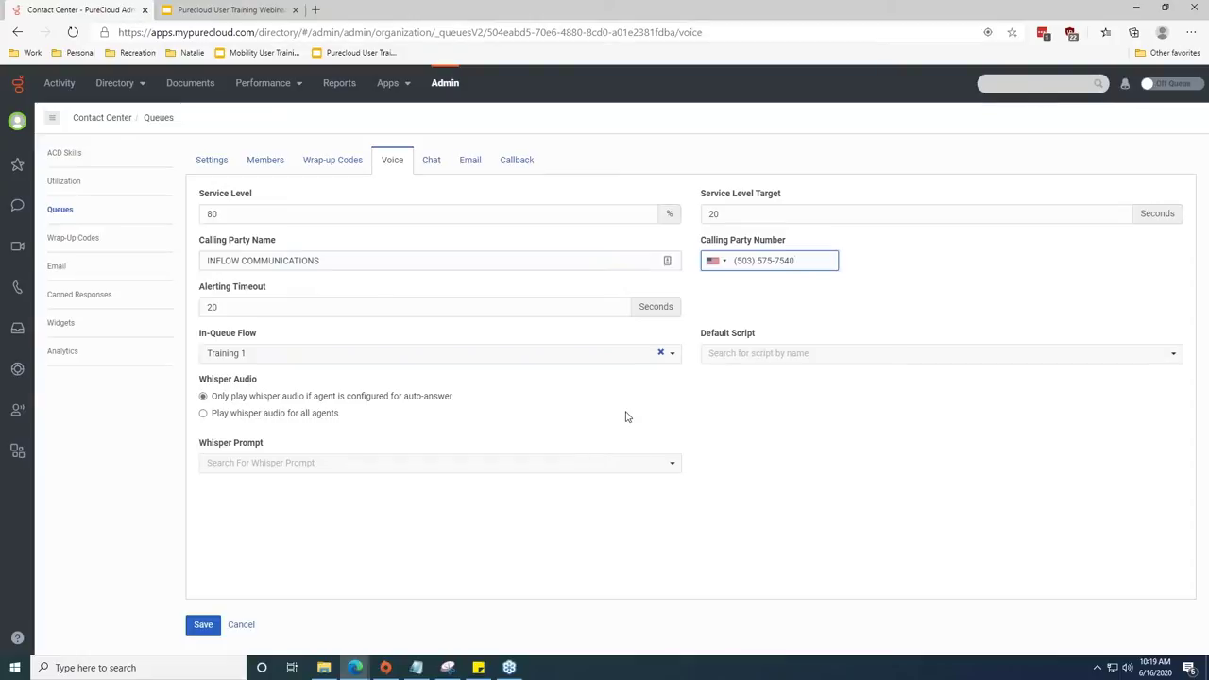
left_click(625, 416)
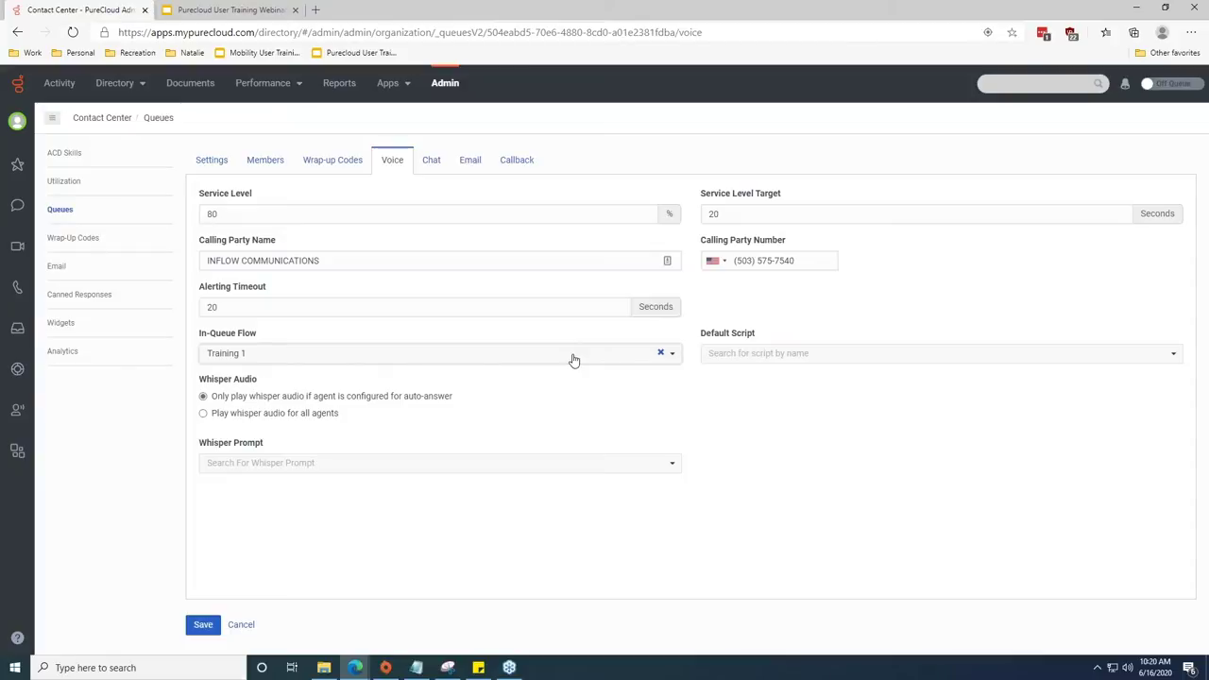
left_click(379, 305)
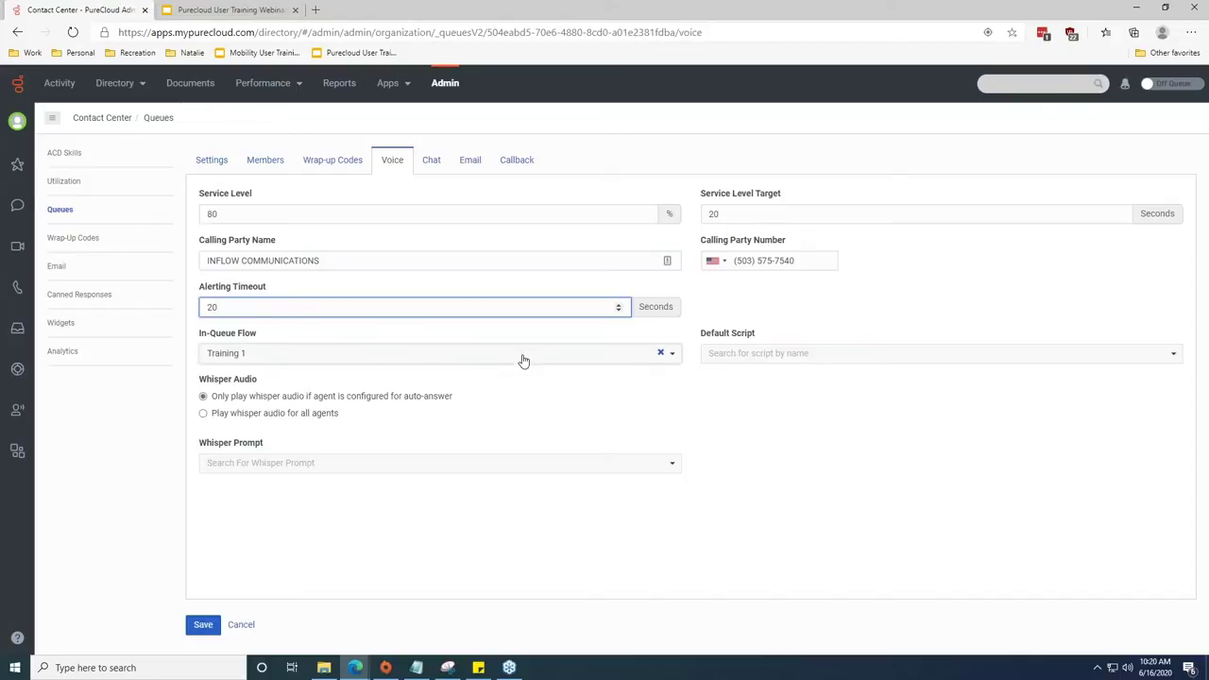
Search for the 'default in-queue' flow but keep Training 1 as the in-queue flow.
left_click(312, 351)
type("dfa")
key("BackSpace")
key("BackSpace")
type("efault ")
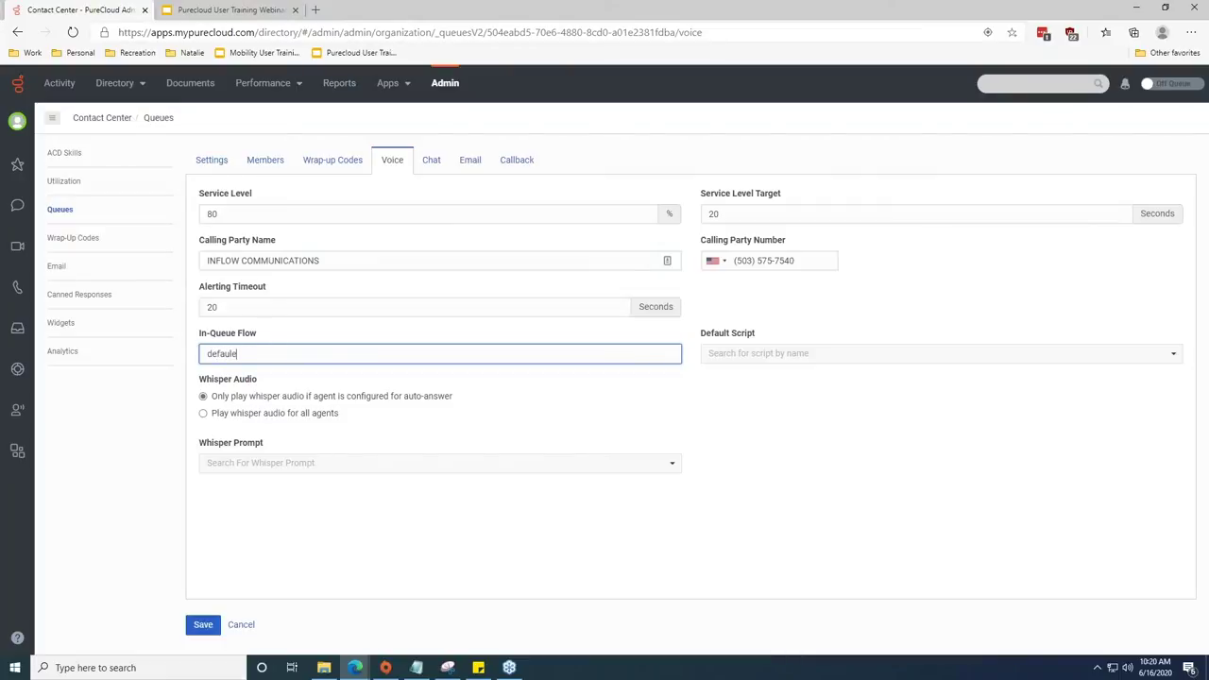
type("in-queue")
left_click(672, 431)
left_click(675, 359)
left_click(677, 359)
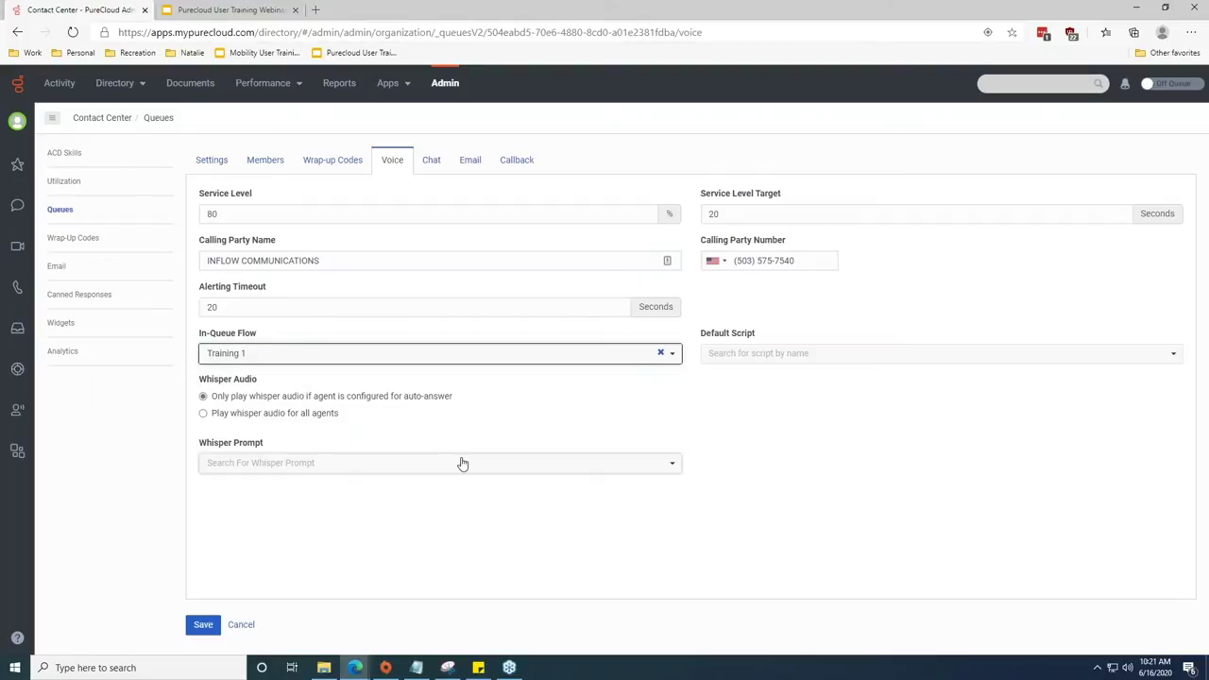
Save the queue's changes and scroll the returned Queues list.
left_click(796, 534)
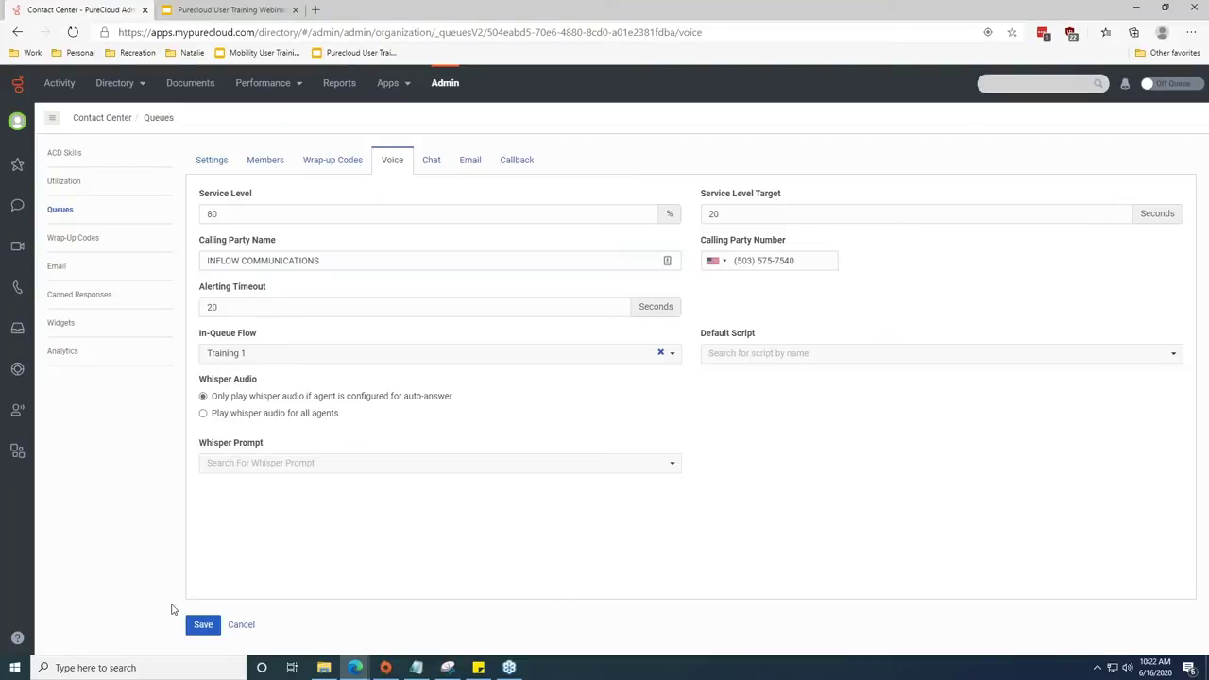
left_click(204, 626)
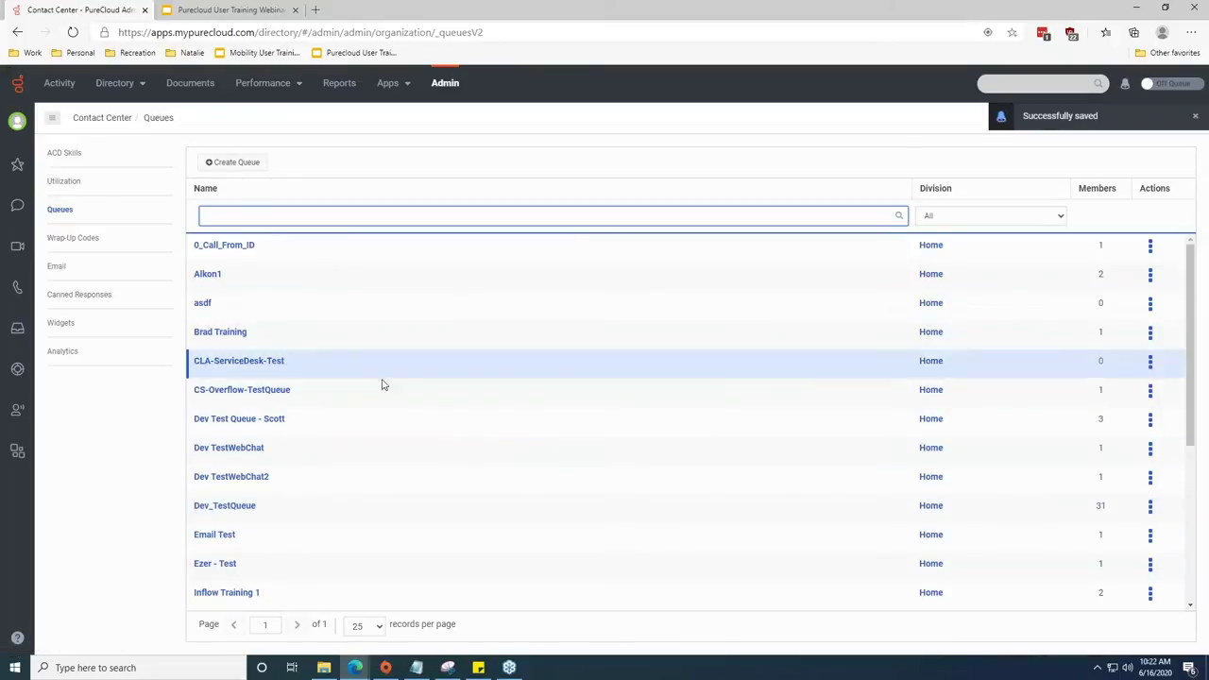
scroll(340, 485, "down", 1)
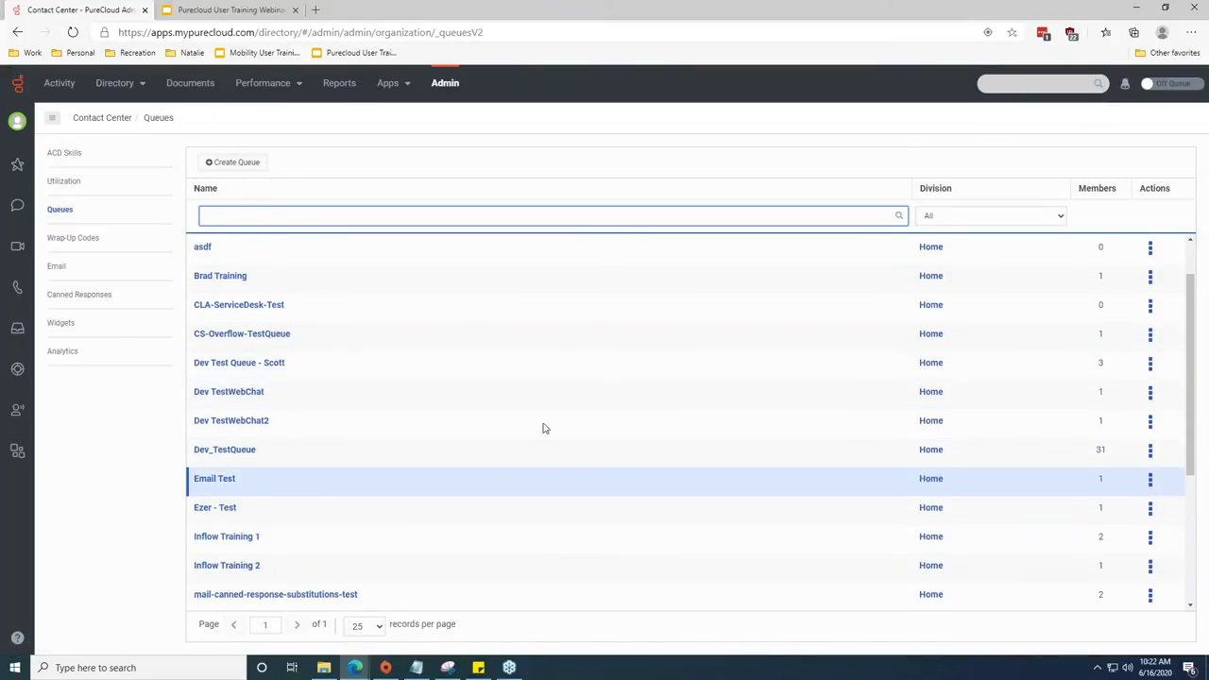
Filter the Admin home settings by 'architec' and open Architect from the results.
left_click(442, 83)
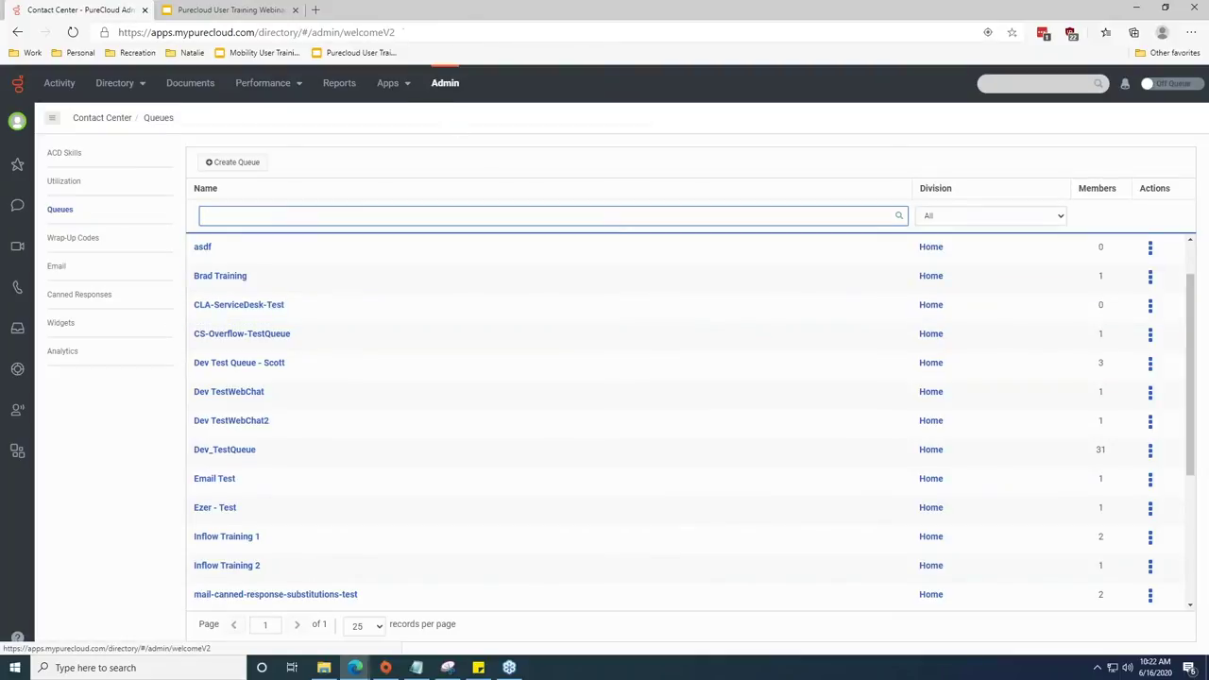
scroll(563, 242, "down", 3)
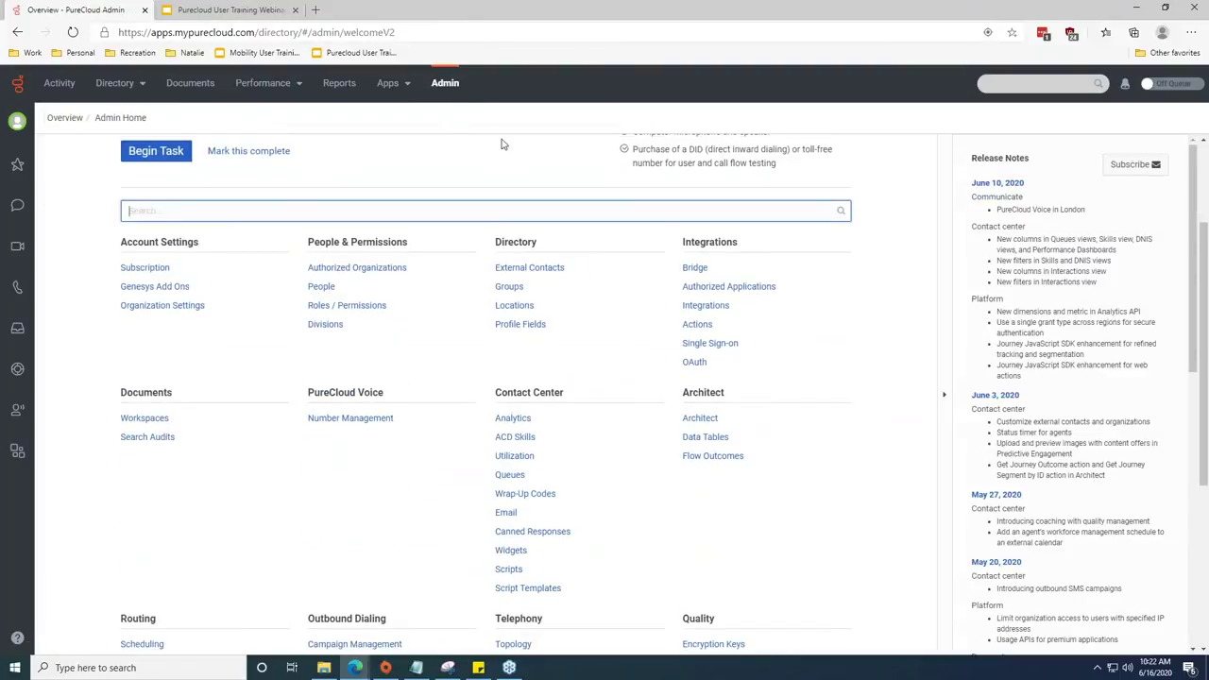
scroll(502, 144, "up", 3)
scroll(463, 338, "down", 2)
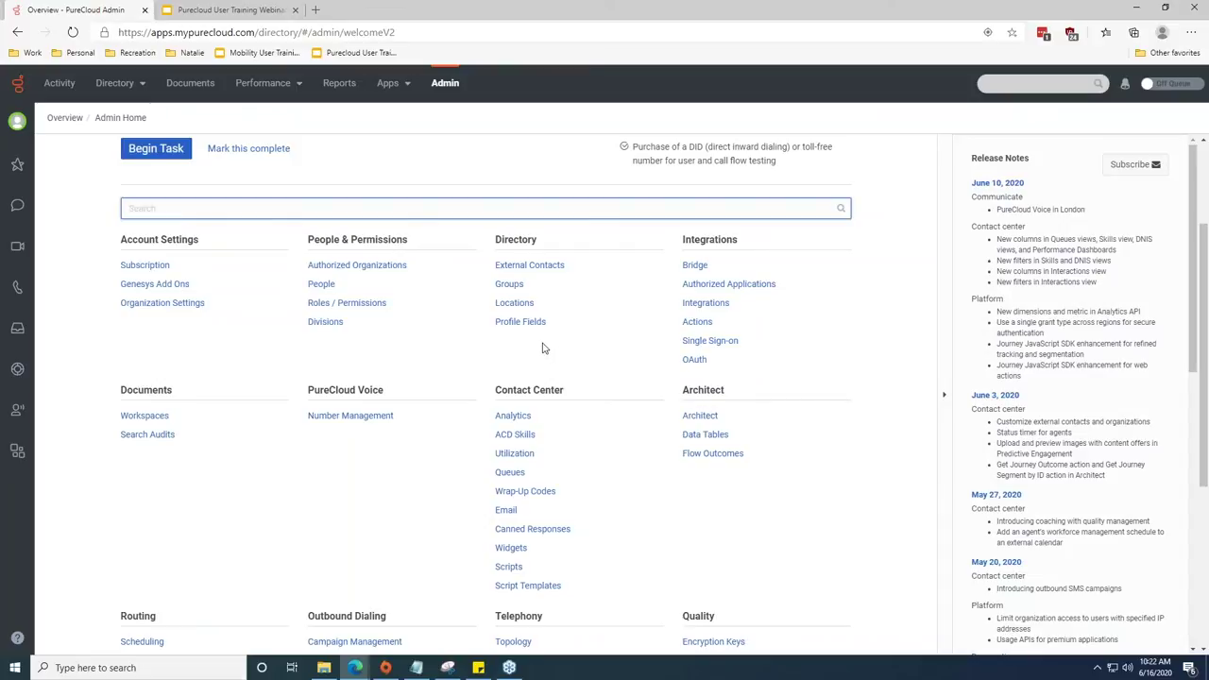
type("ar")
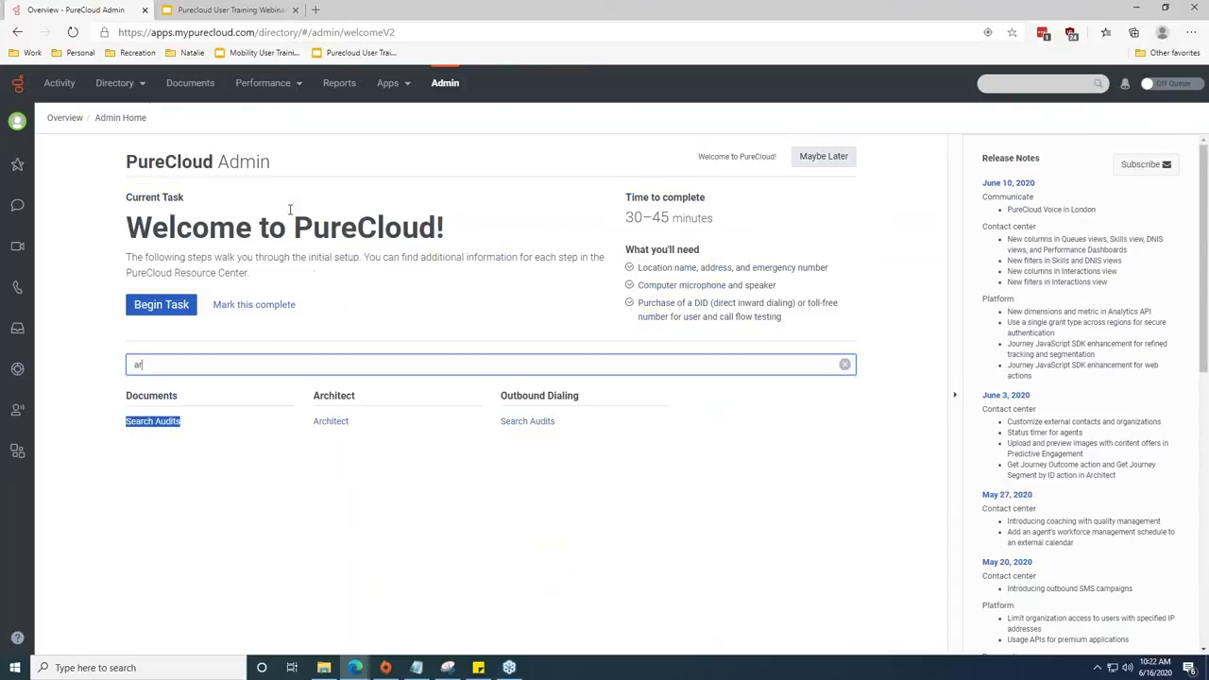
type("chitec")
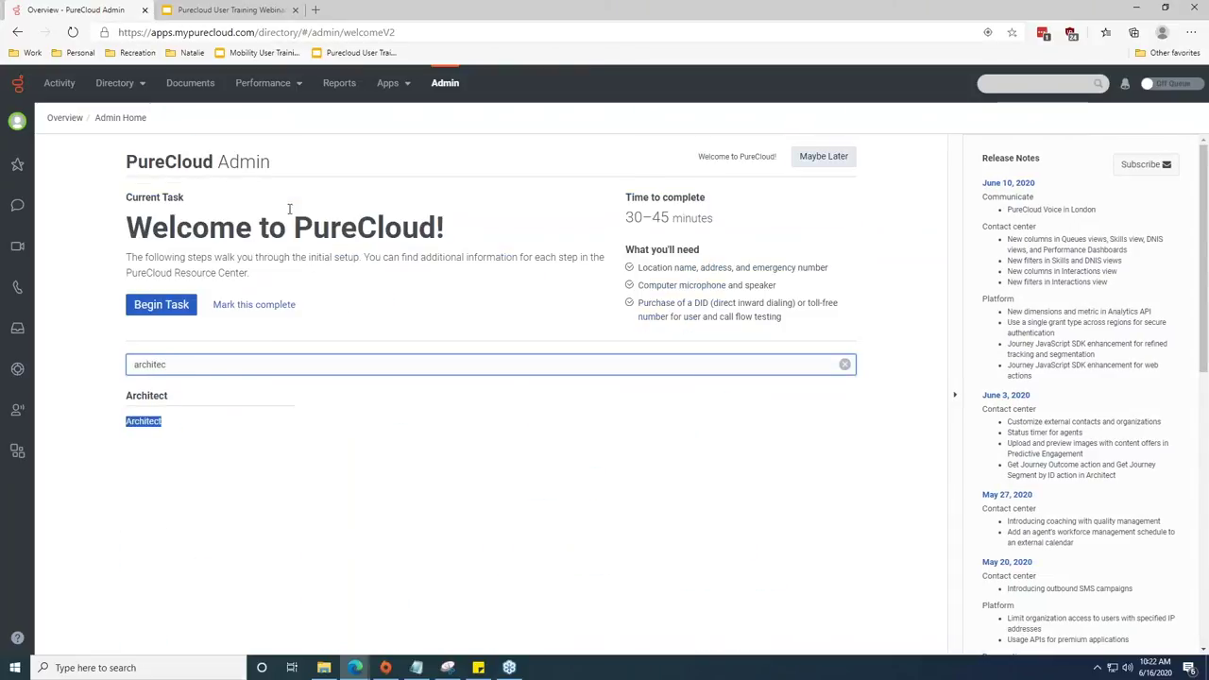
left_click(143, 421)
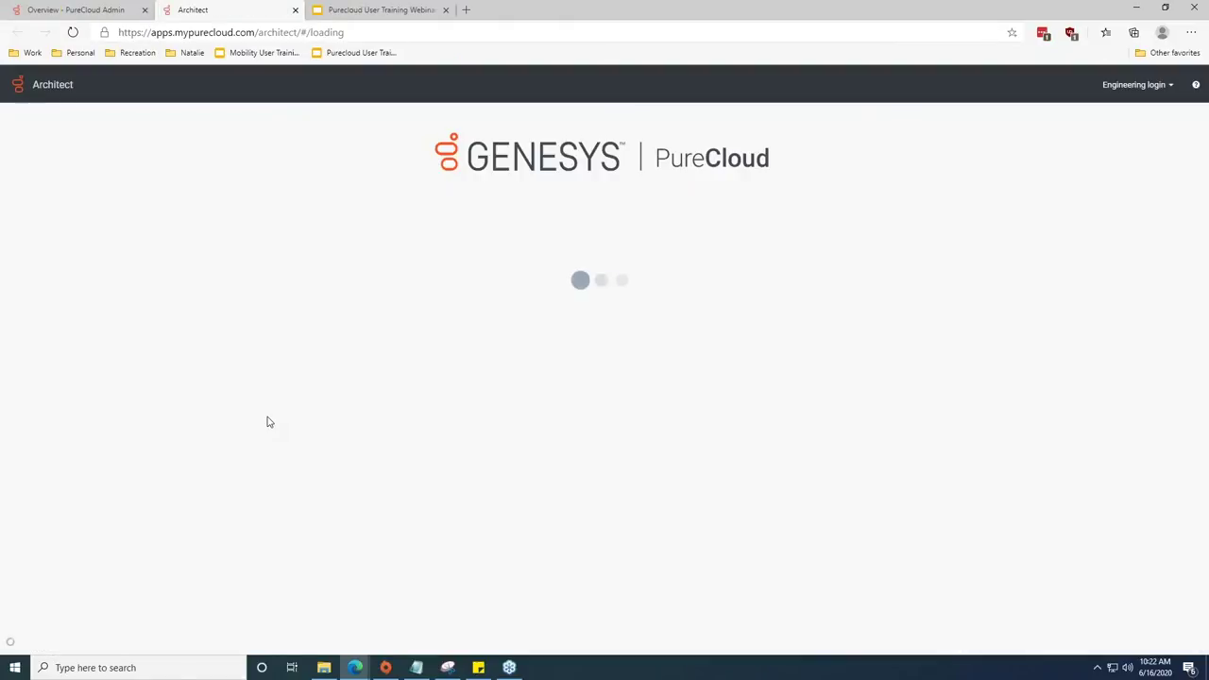
Look over Architect's flow types, keeping Inbound Call flows listed.
left_click(103, 128)
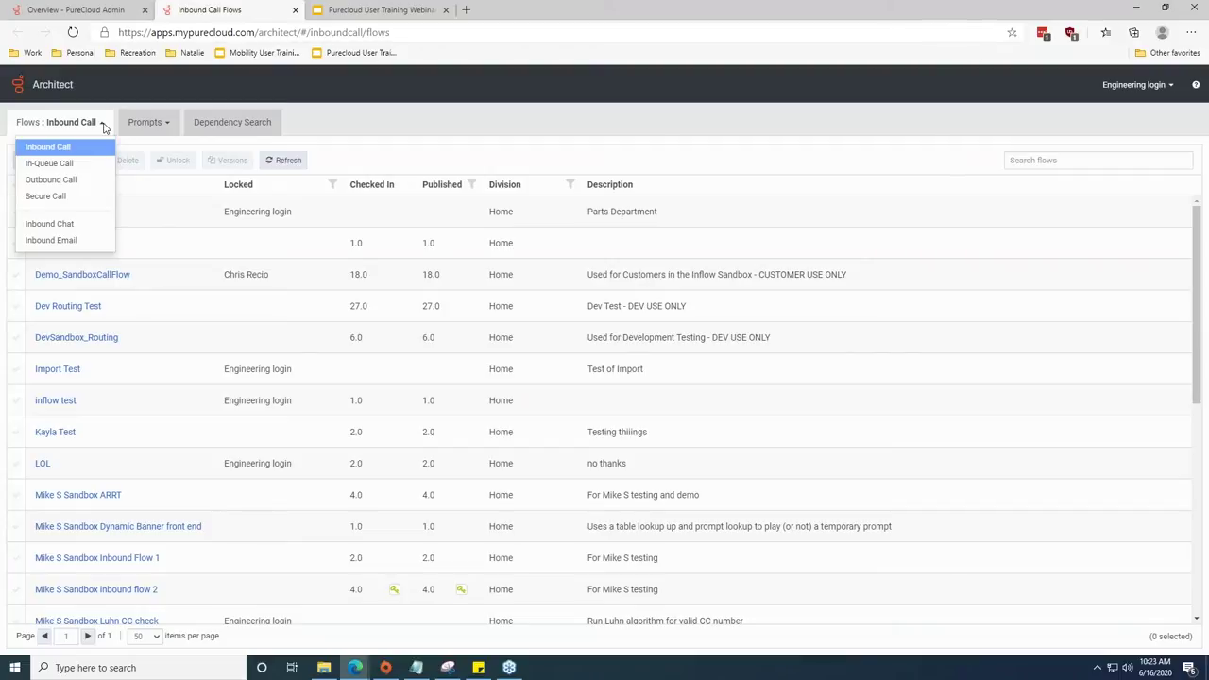
left_click(104, 127)
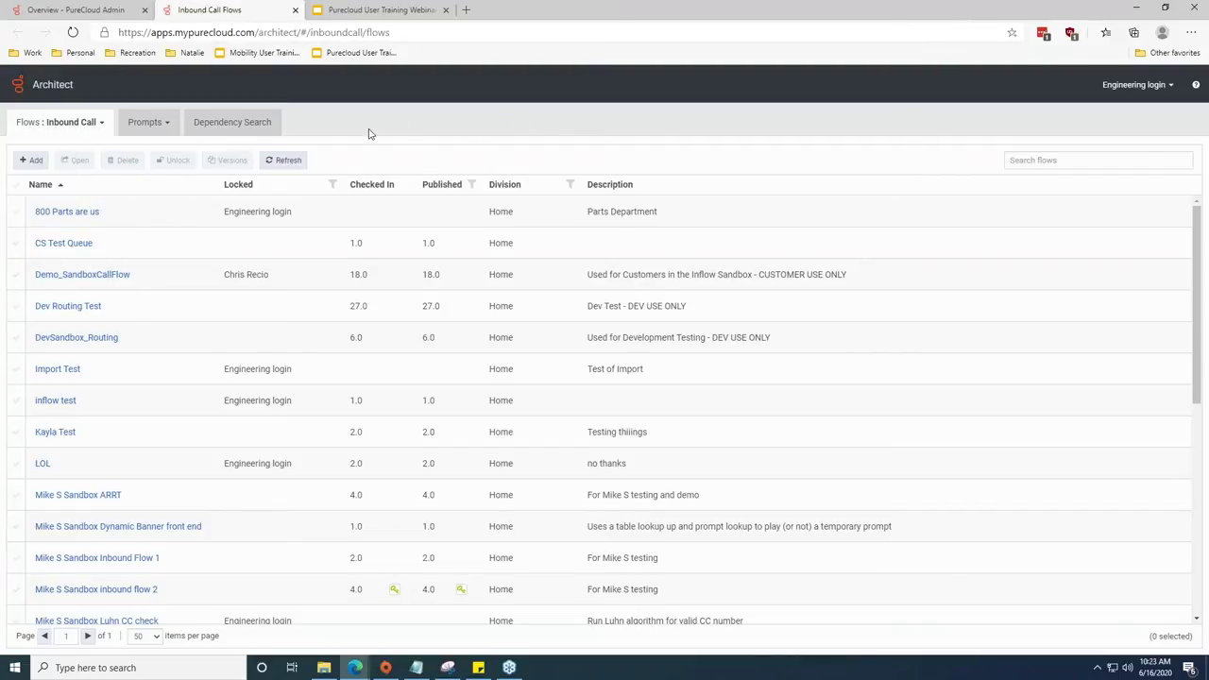
left_click(102, 124)
left_click(102, 123)
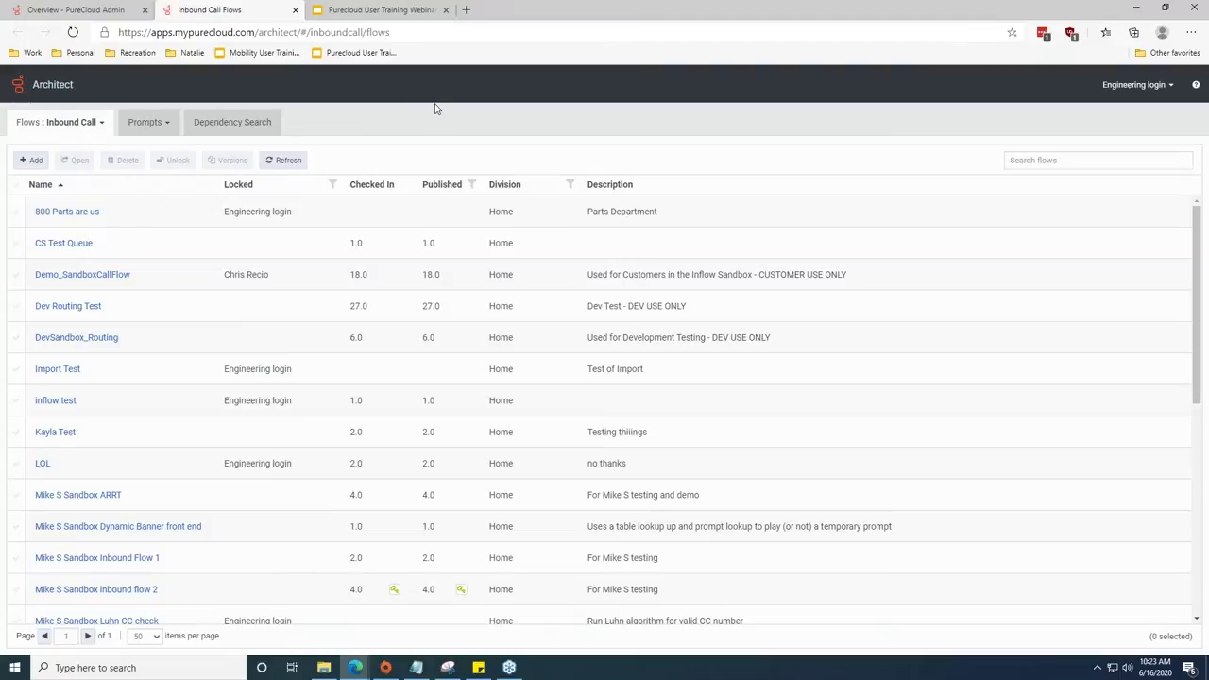
Create an inbound call flow named 'Training Webinar'.
left_click(31, 159)
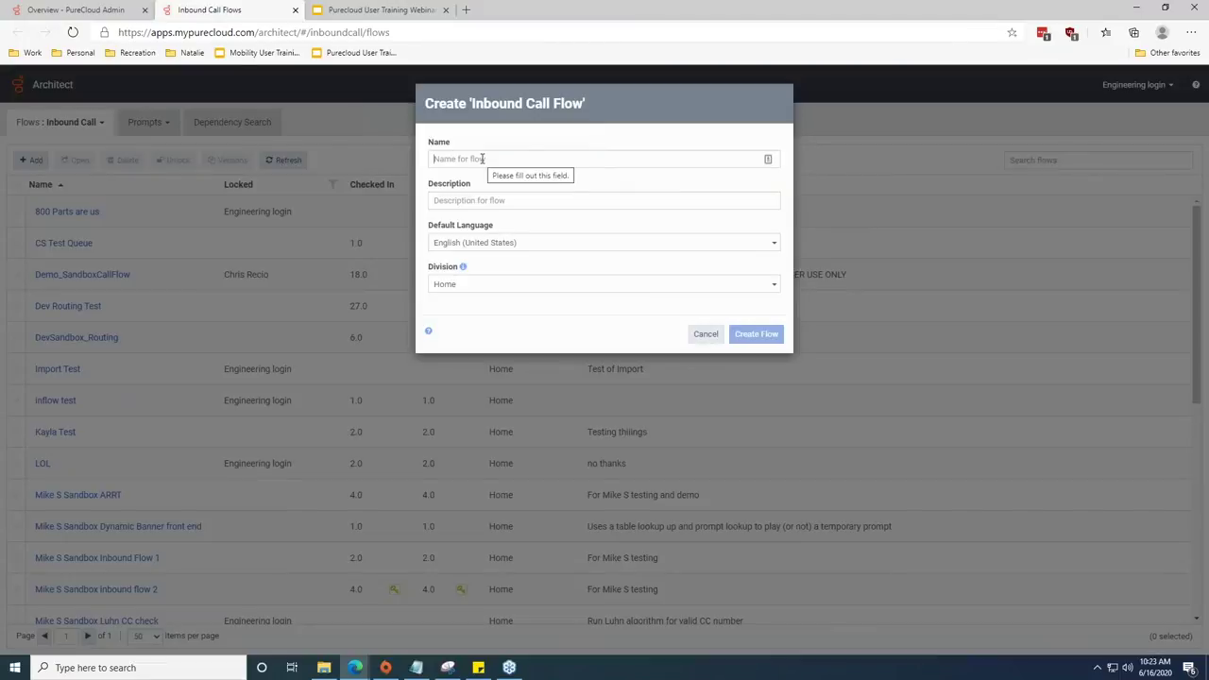
type("Training Webinar")
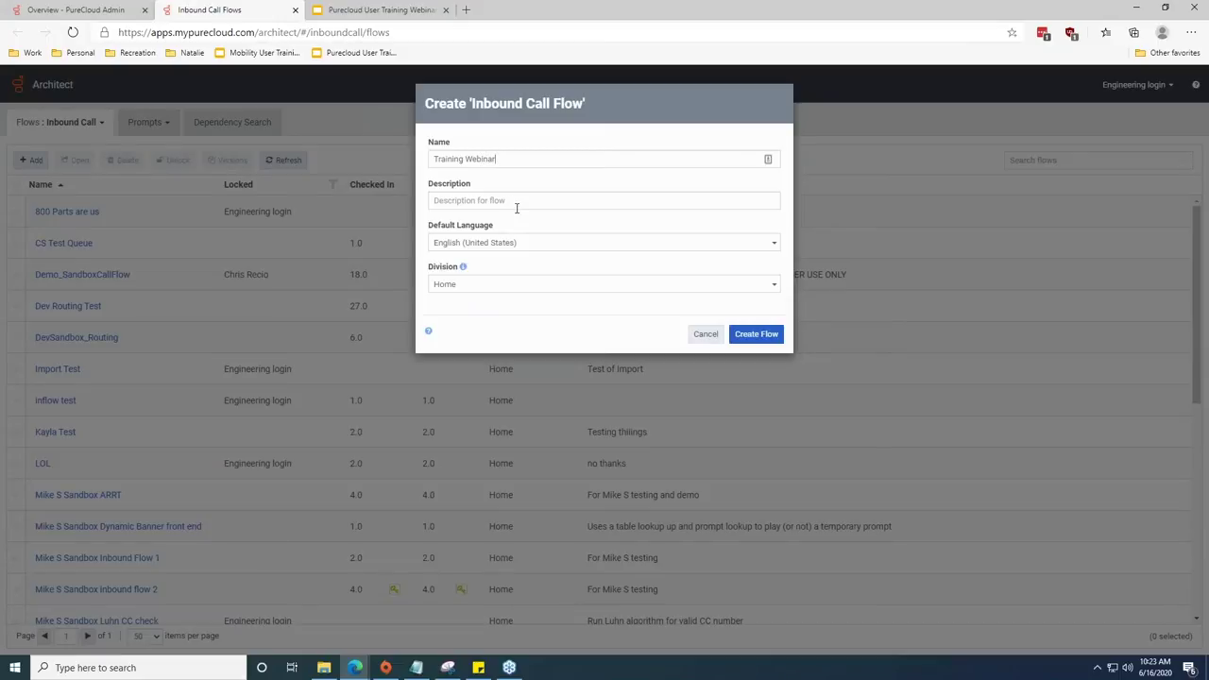
left_click(765, 336)
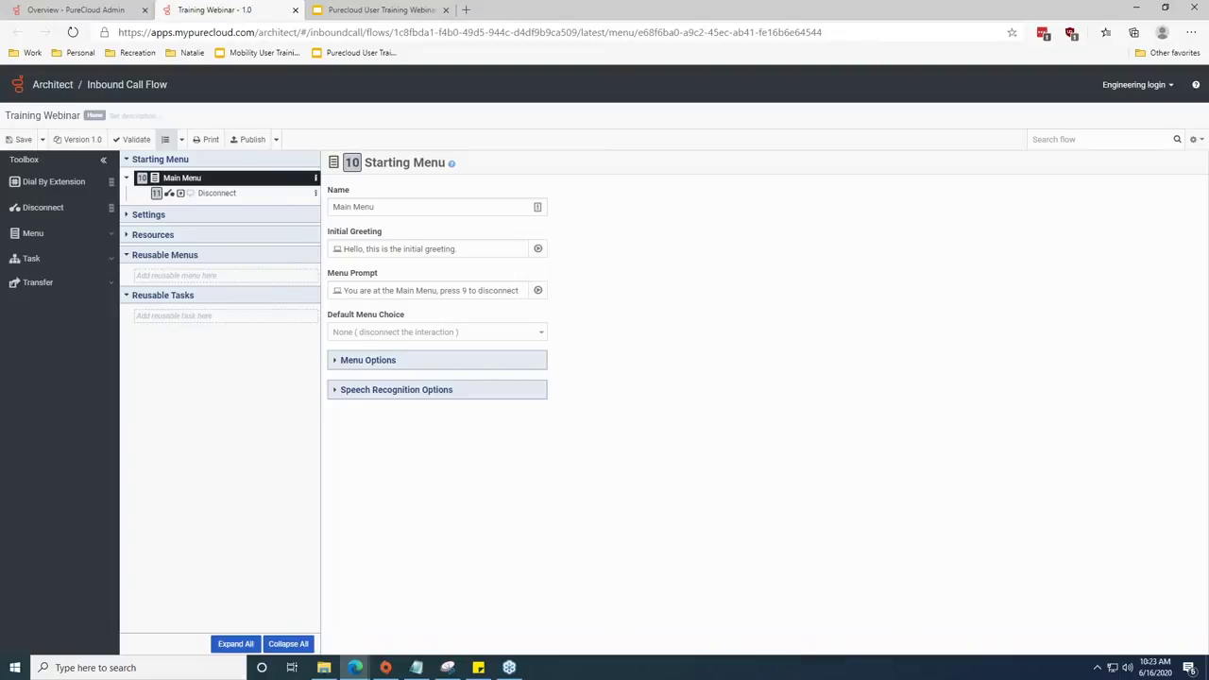
Rename the Starting Menu to Training_webinar and delete its initial greeting text.
left_click(537, 207)
type("Trainin_webinarg")
left_click_drag(472, 251, 302, 237)
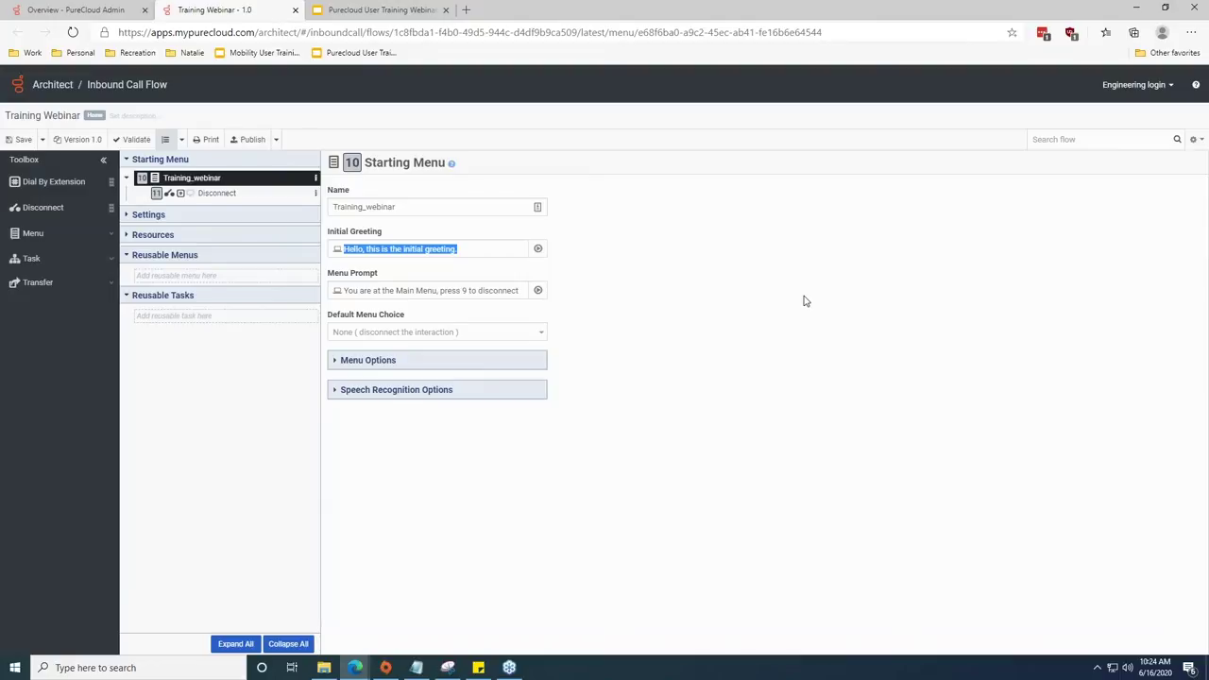
key("BackSpace")
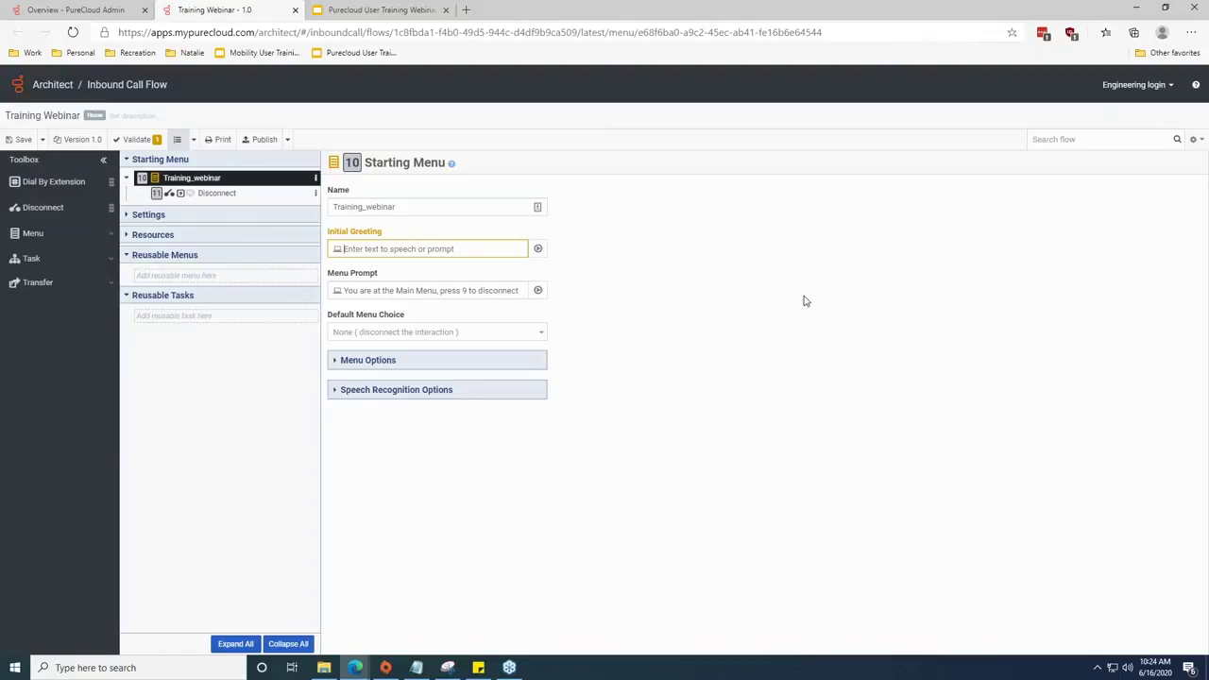
Replace the Starting Menu's prompt with 'Press 1 for training'.
triple_click(521, 290)
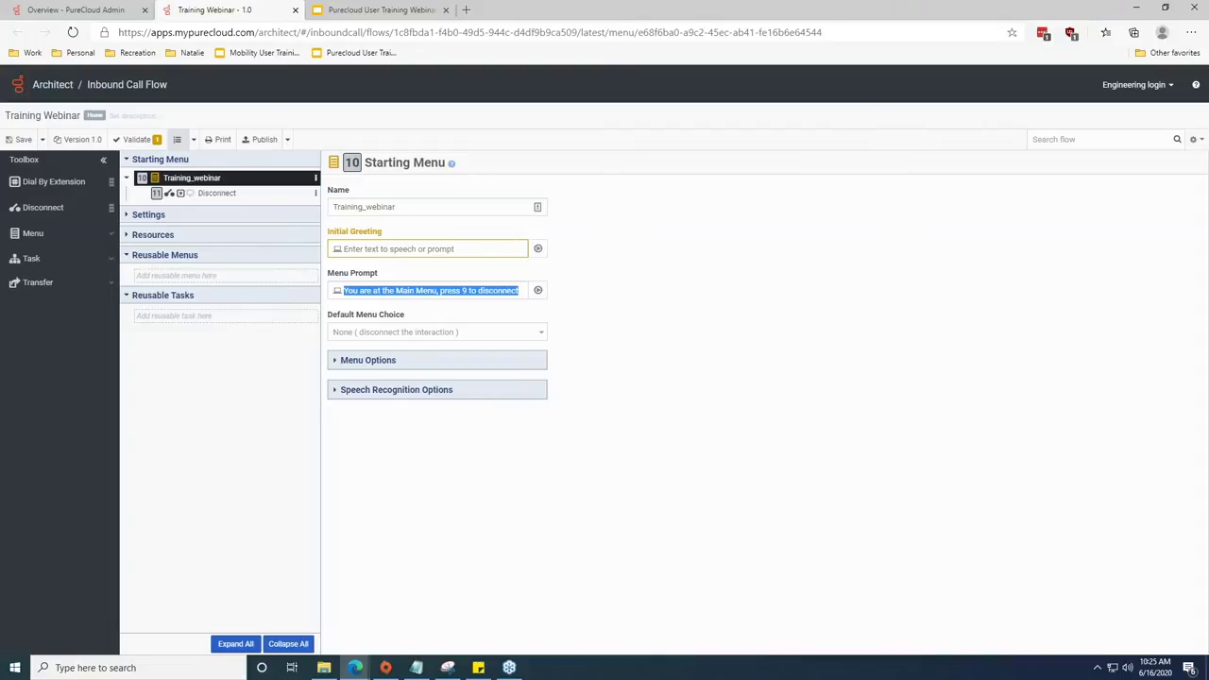
type("Press 1 ")
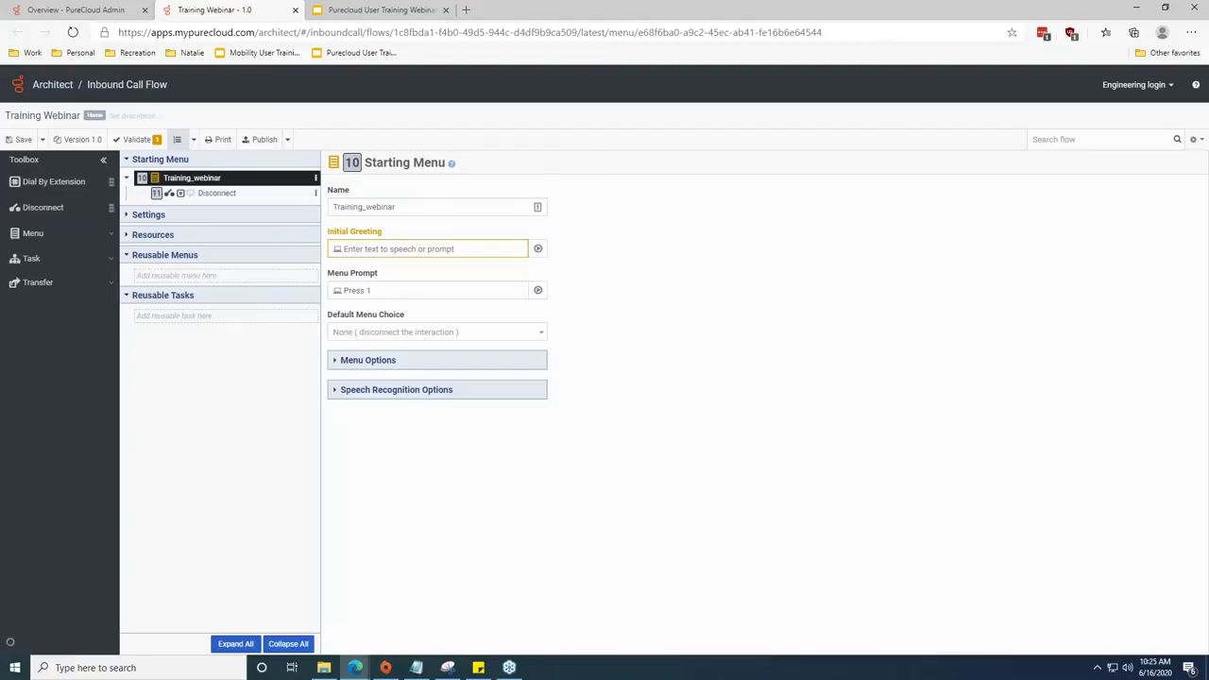
type("for training.")
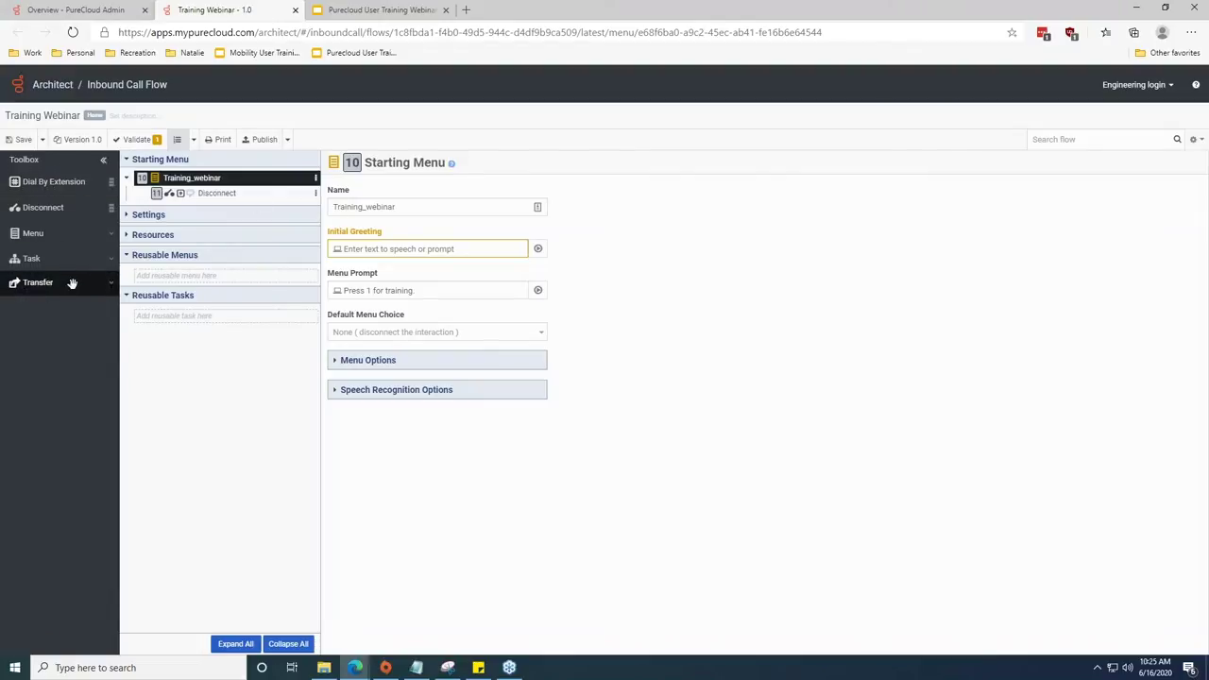
Add a Transfer to ACD choice named 'Training Webinar' to the Training_webinar menu.
left_click(105, 281)
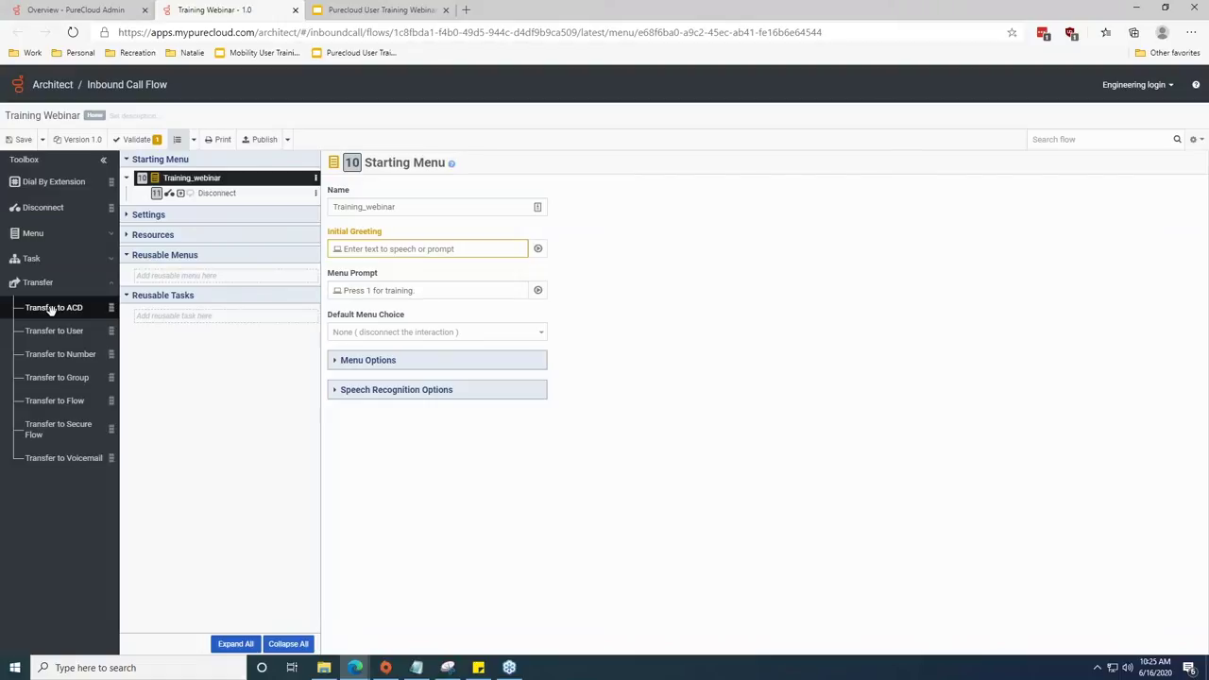
left_click_drag(52, 311, 235, 221)
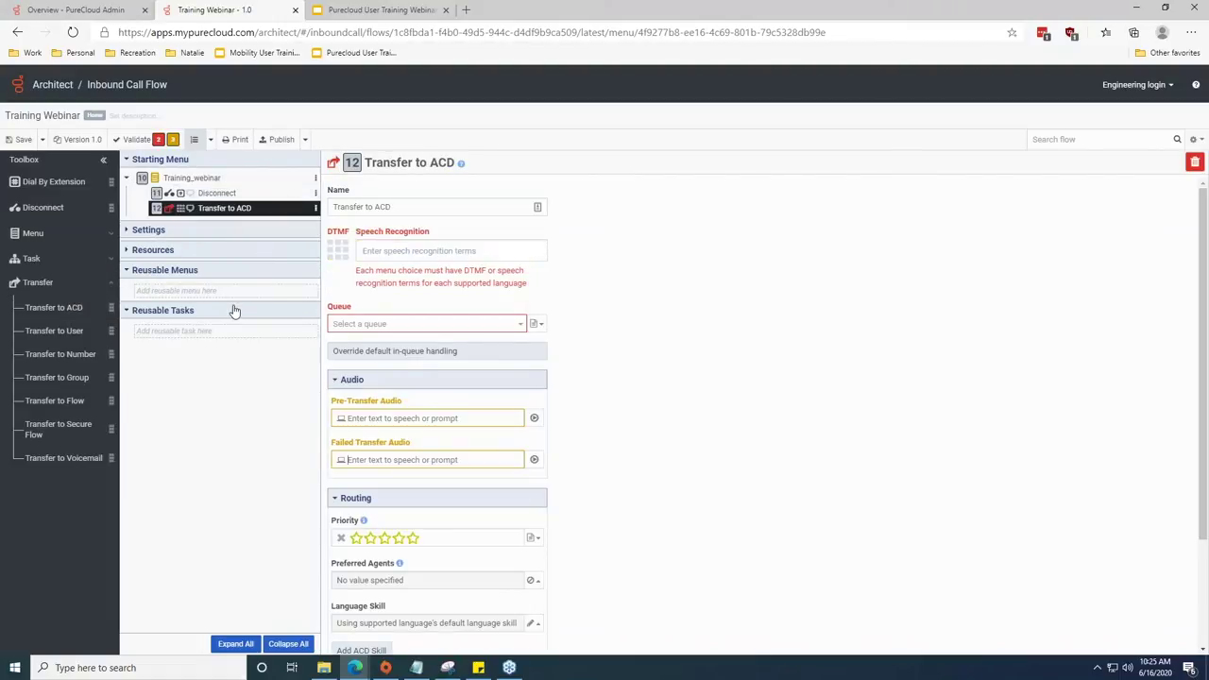
left_click(154, 209)
type("Trainin Webinar")
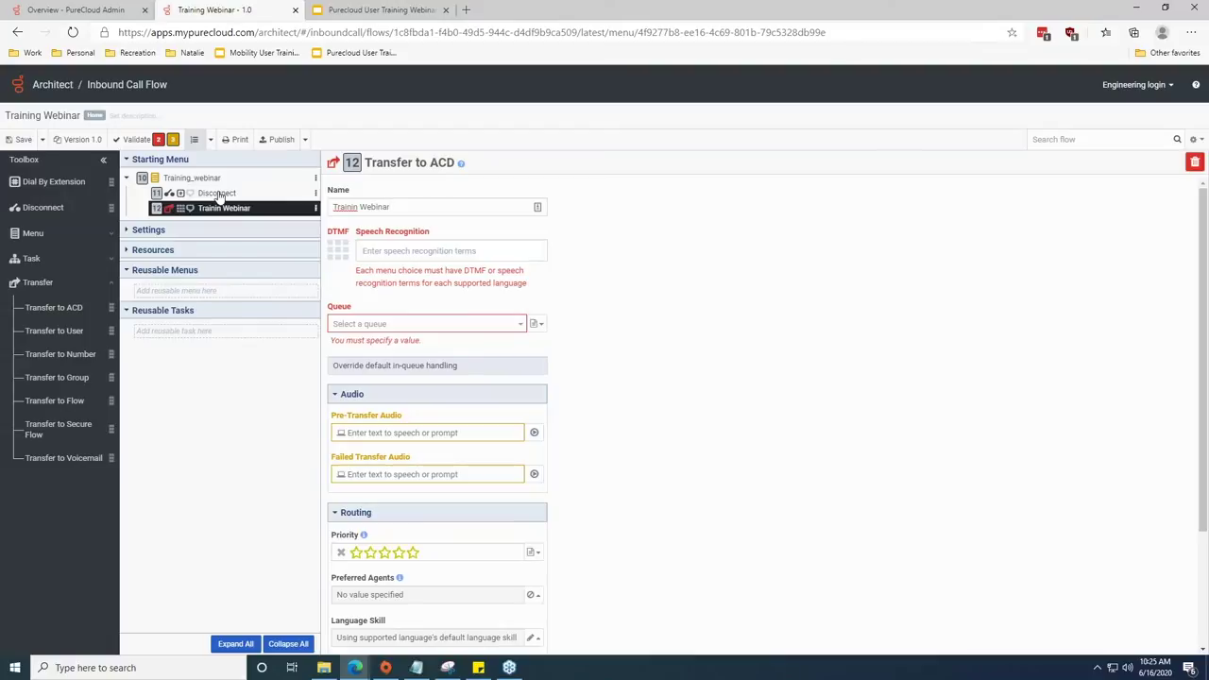
left_click(358, 207)
type("g")
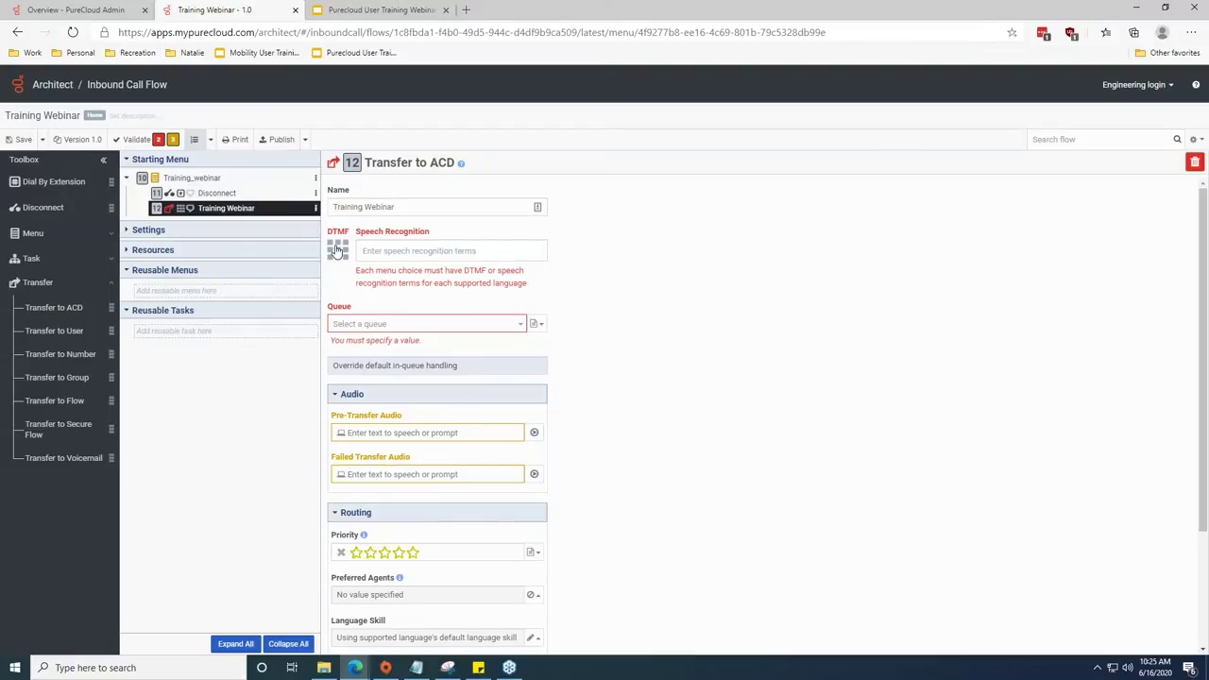
Give the Training Webinar choice DTMF digit 1 and the speech recognition term 'Training'.
left_click(338, 250)
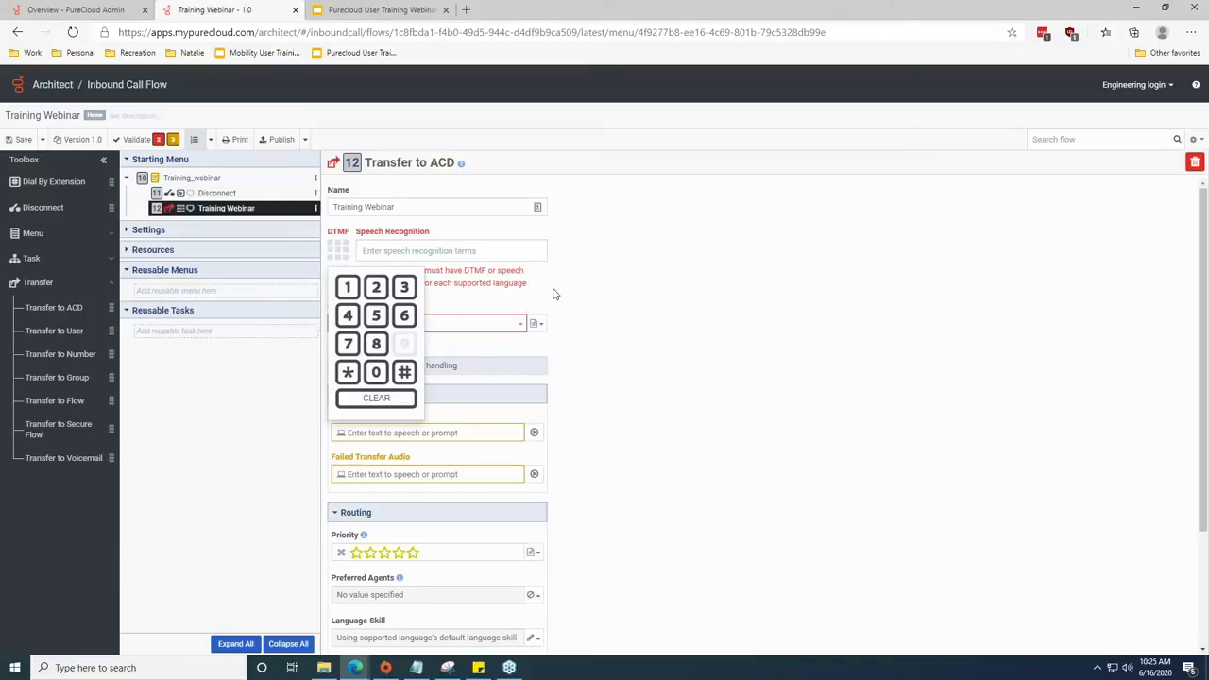
left_click(348, 289)
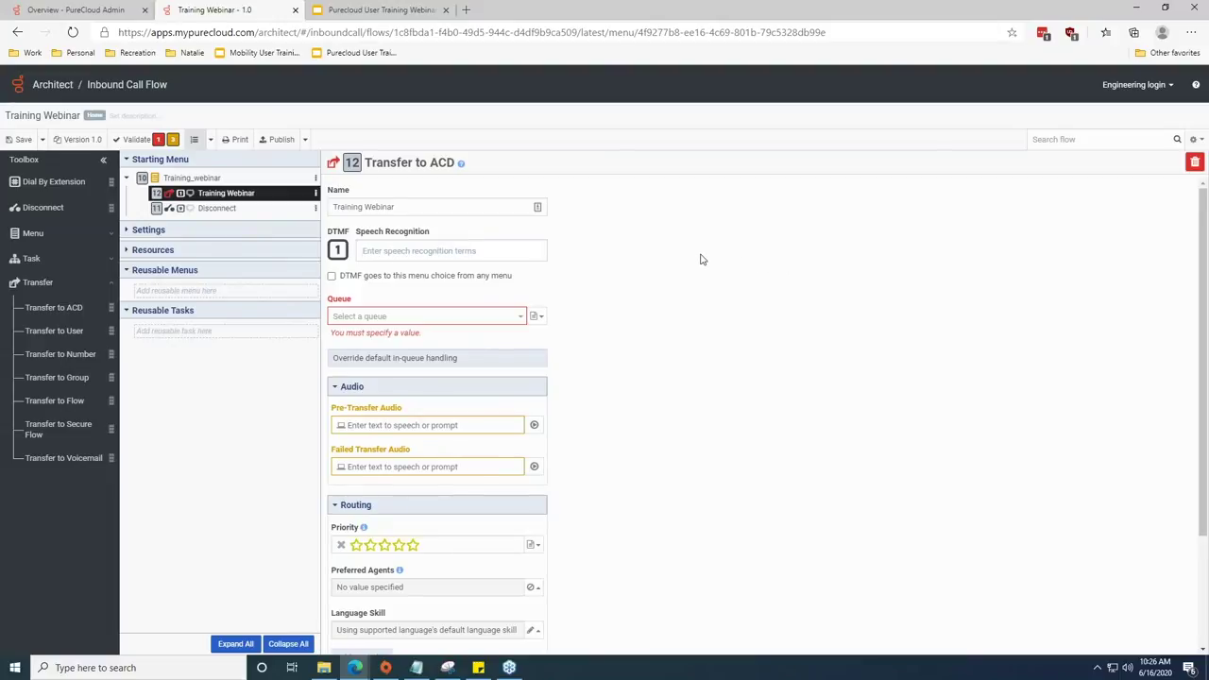
type("Trainingt")
key("ctrl+a")
key("BackSpace")
type("Training")
key("Return")
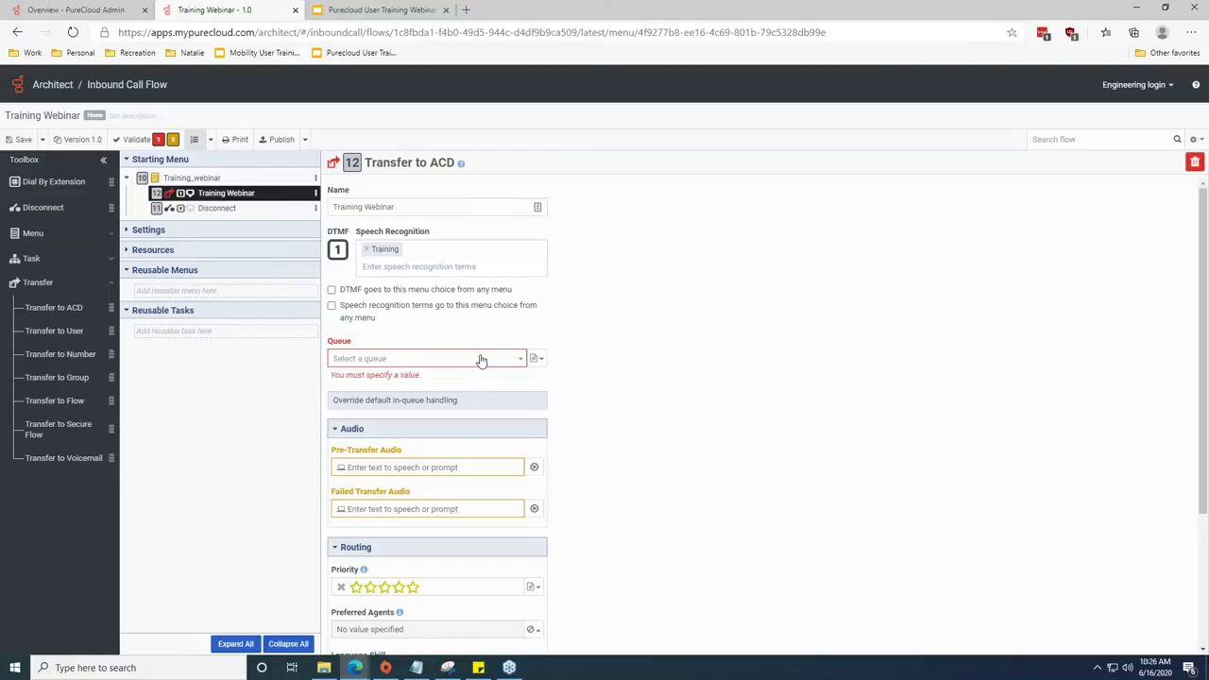
Try publishing, then set the choice's transfer queue to Inflow Training 1.
left_click(282, 139)
left_click(520, 360)
type("training")
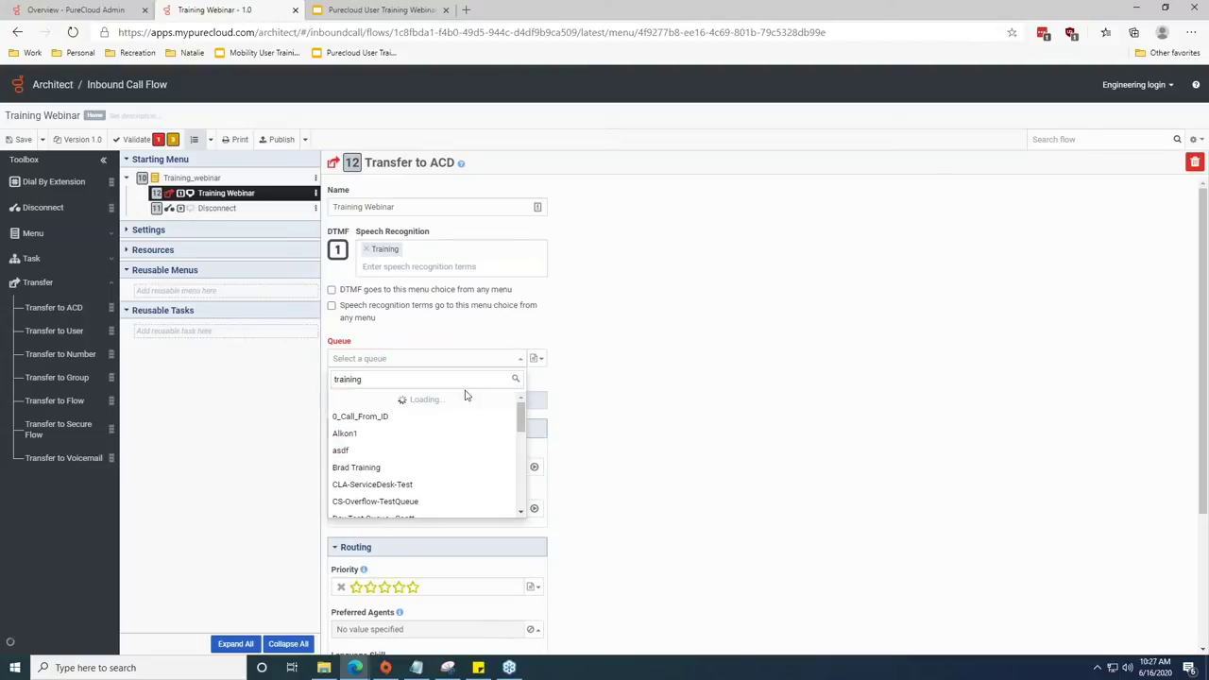
left_click(359, 417)
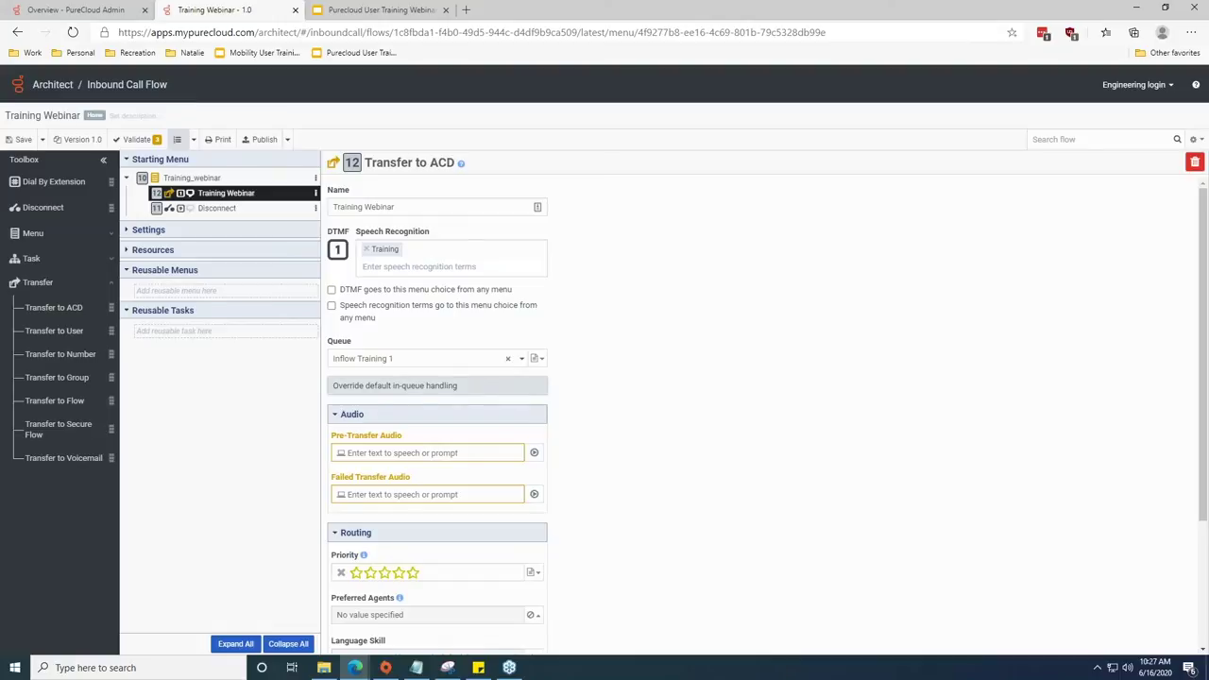
Override the default in-queue handling with the Training 1 in-queue call flow.
left_click(515, 391)
left_click(525, 402)
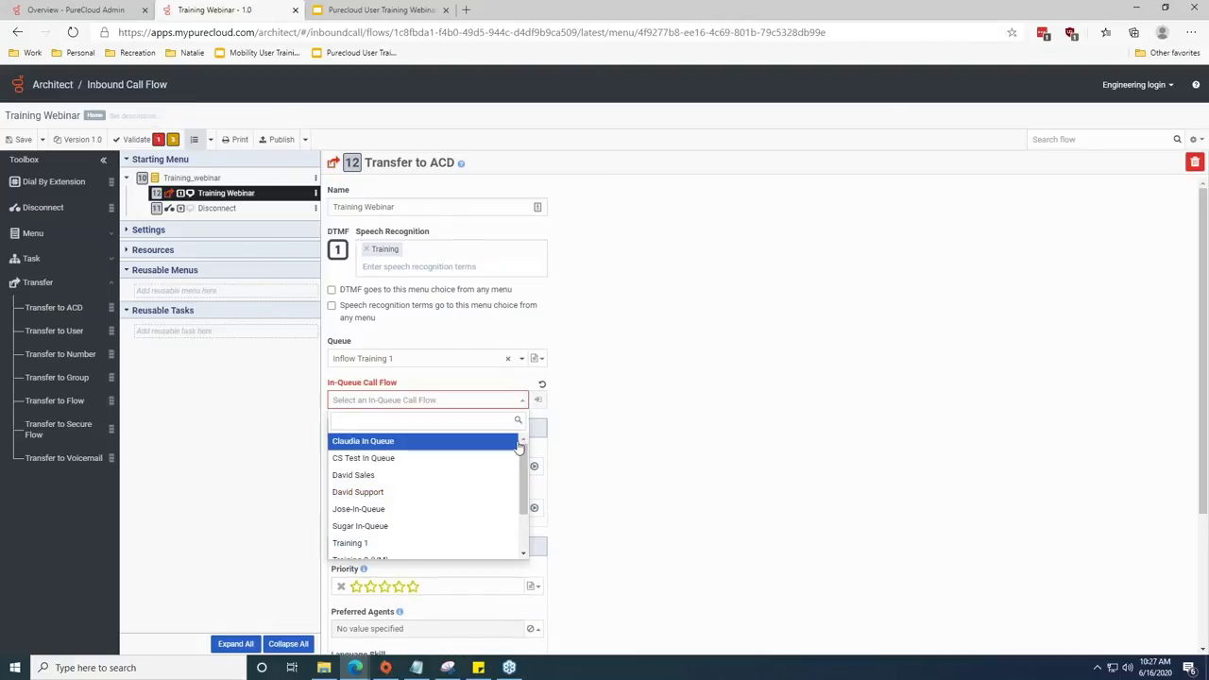
scroll(520, 450, "down", 3)
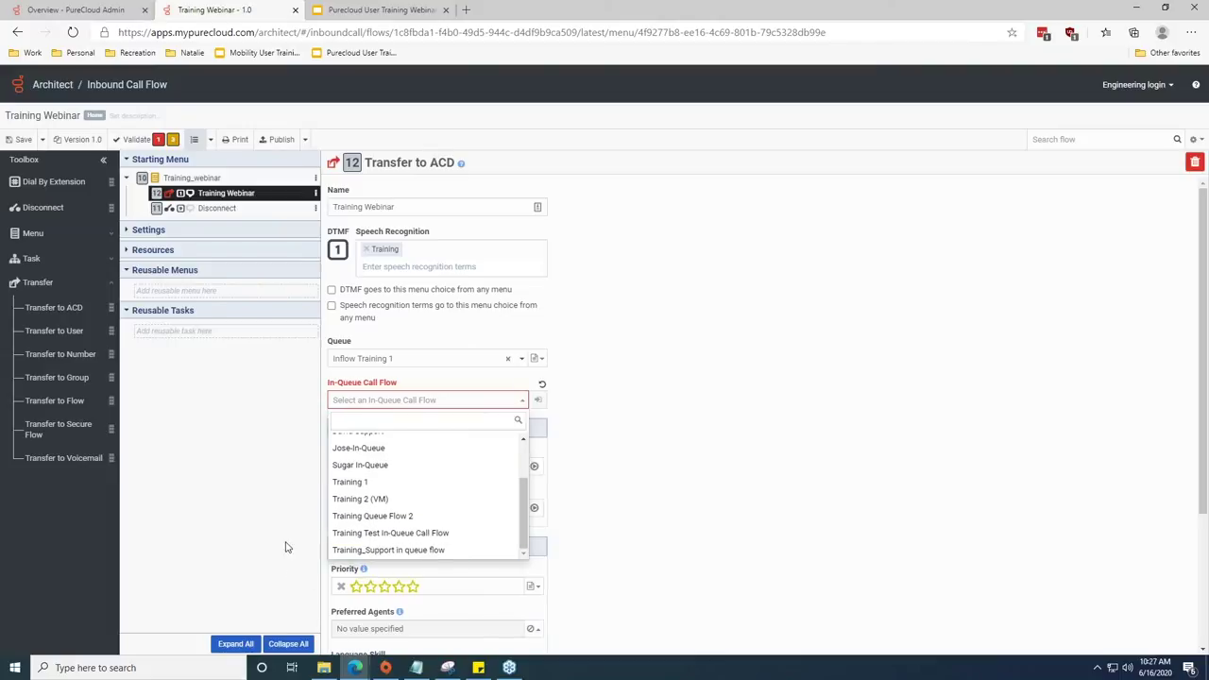
scroll(460, 464, "up", 2)
scroll(432, 502, "down", 2)
left_click(340, 490)
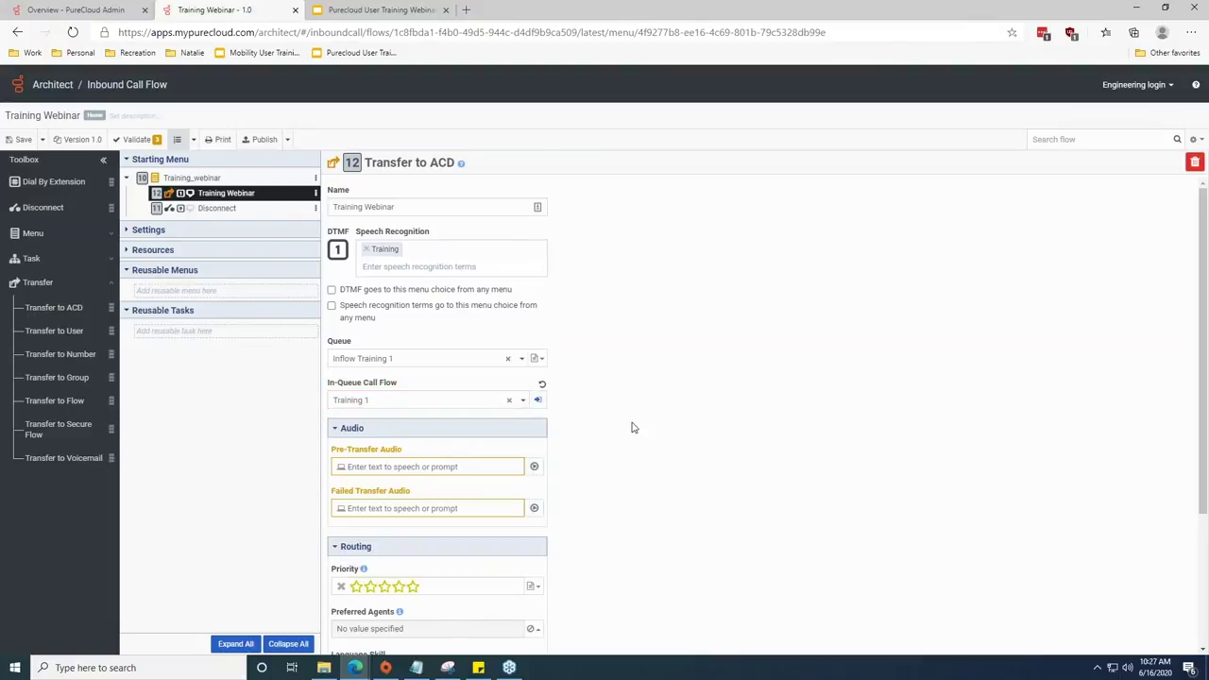
scroll(561, 375, "down", 3)
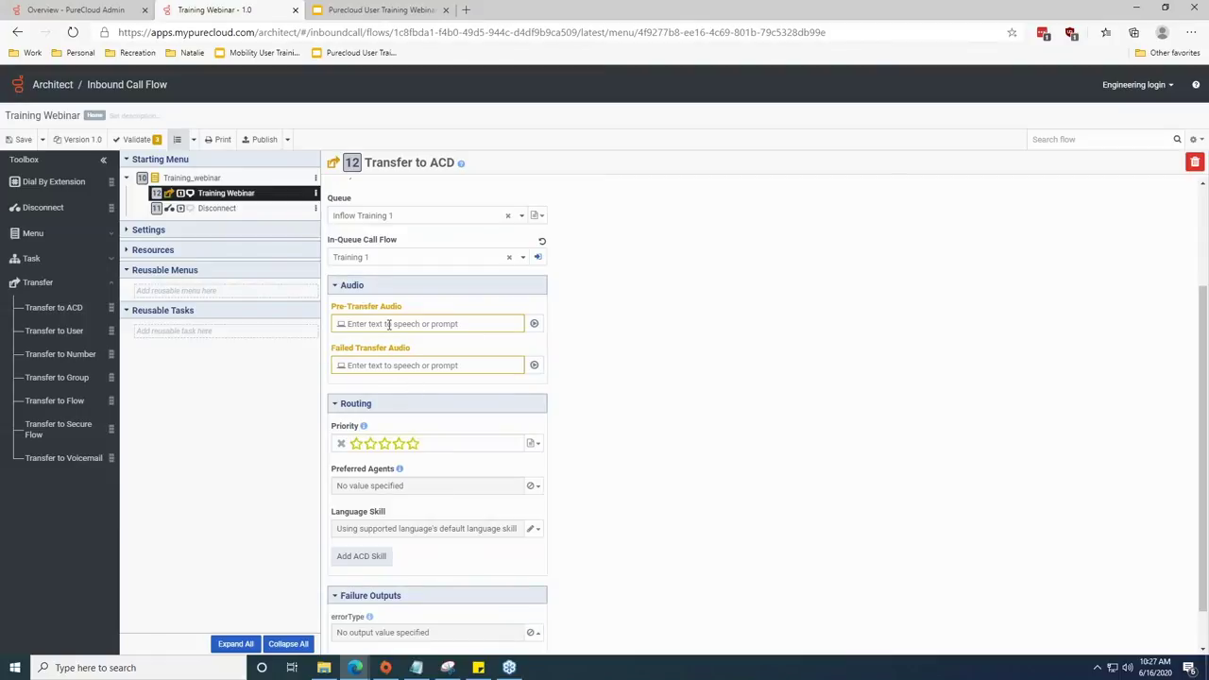
left_click(412, 364)
scroll(623, 434, "down", 2)
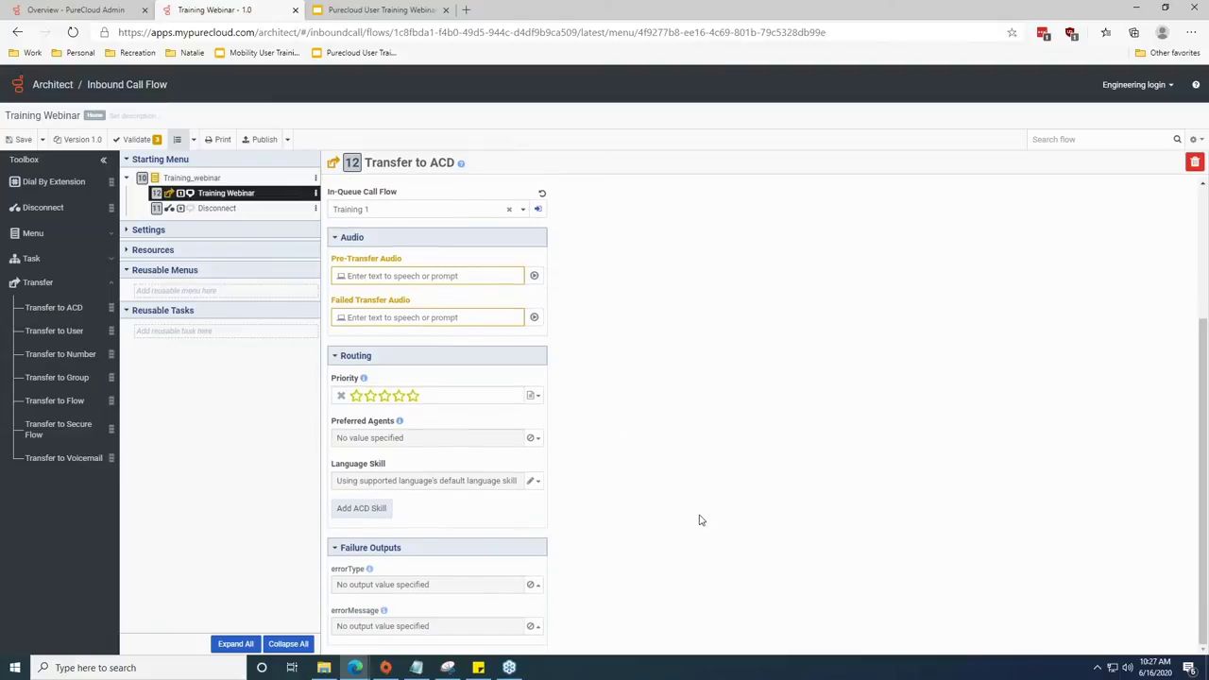
mouse_move(363, 378)
left_click(532, 439)
left_click(513, 418)
Create the reusable task New Task 1 under Reusable Tasks and open it for editing.
left_click(110, 263)
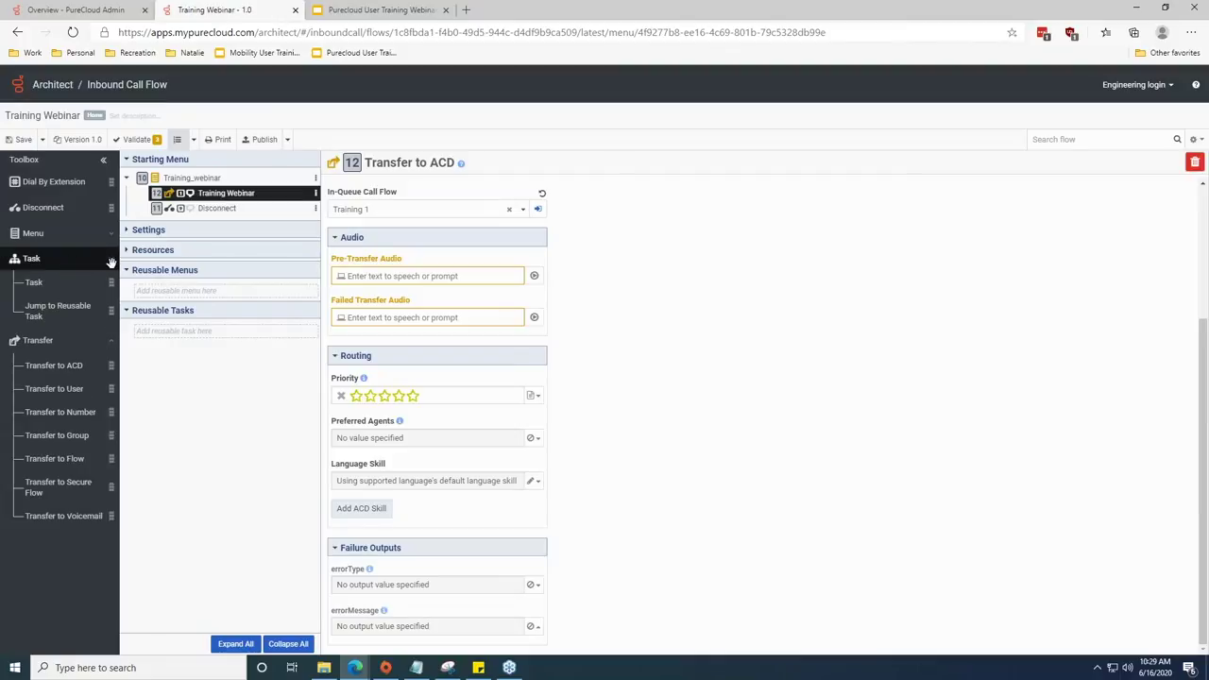
left_click_drag(49, 282, 221, 333)
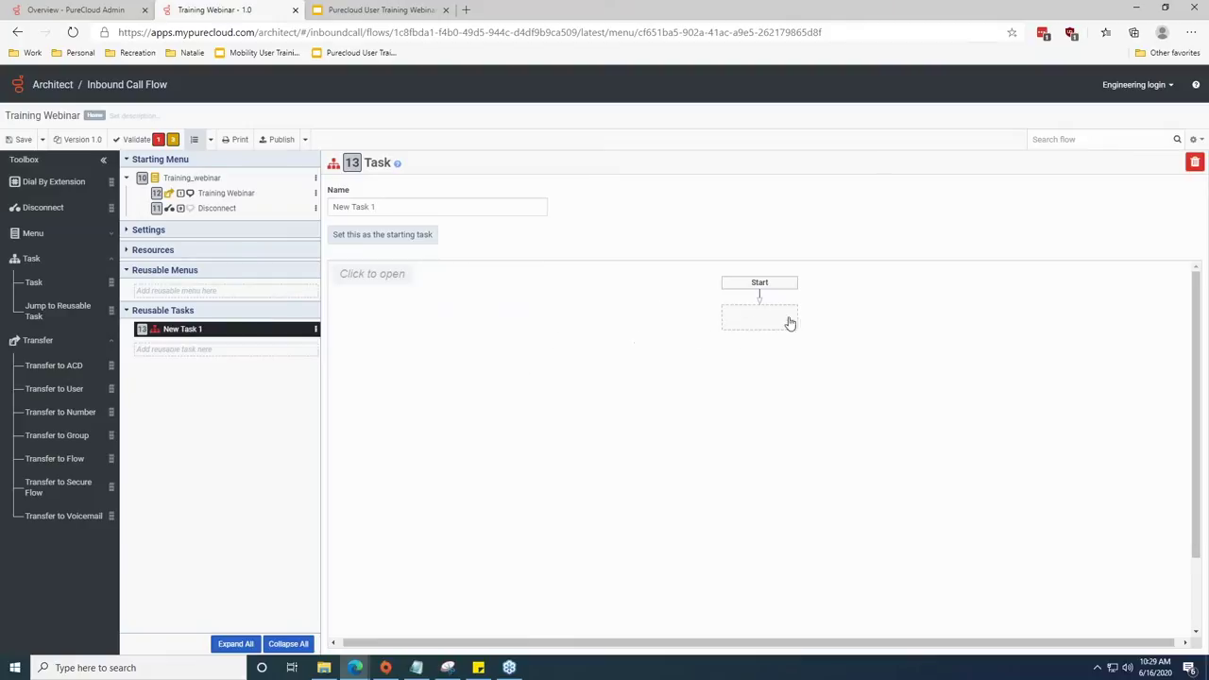
left_click(384, 275)
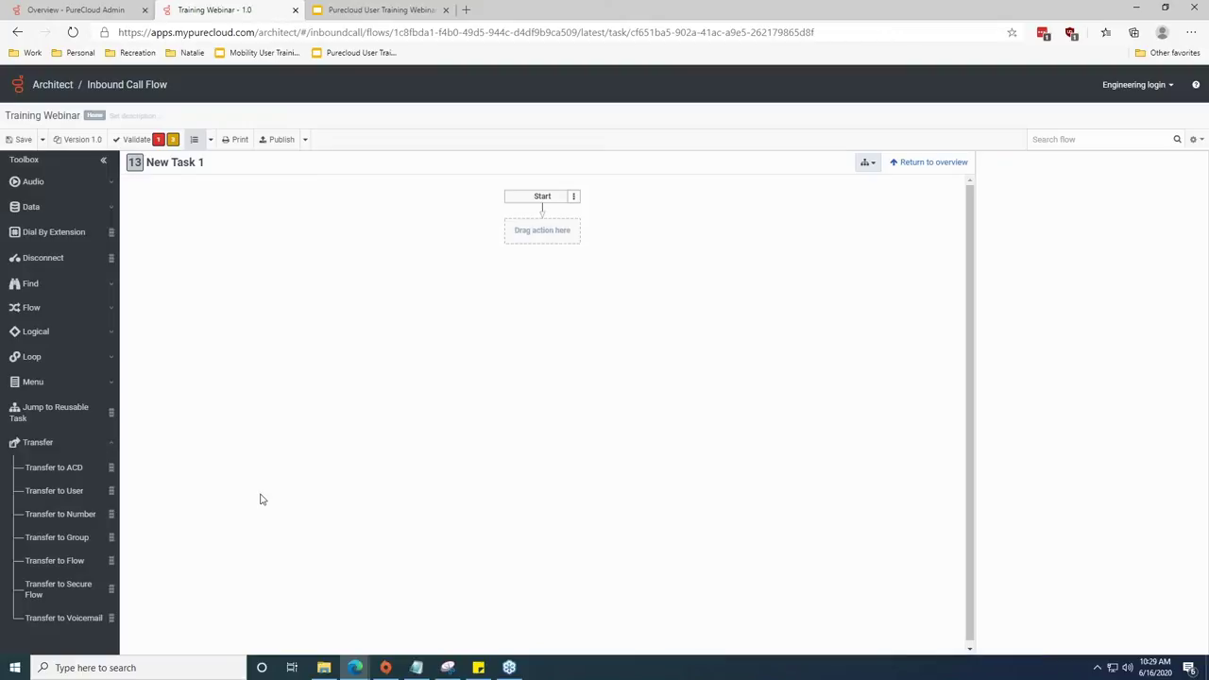
Add a Transfer to ACD step after Start that sends callers to the Inflow Training 1 queue.
left_click_drag(66, 467, 549, 232)
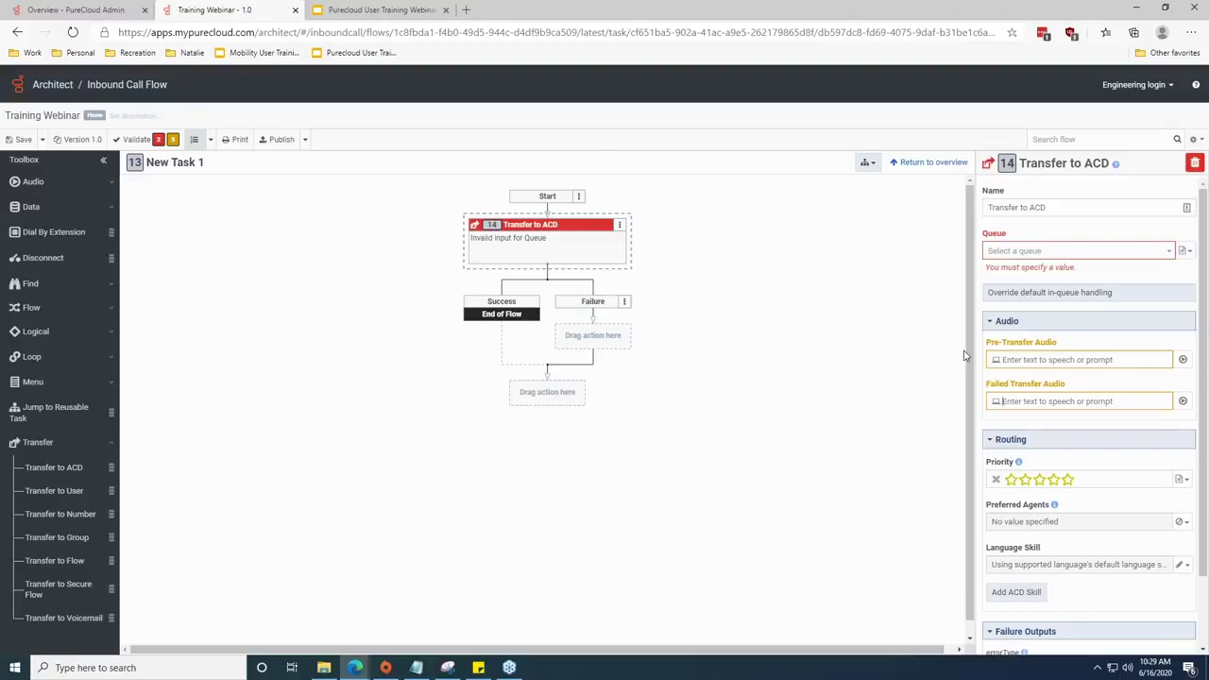
left_click(1169, 251)
type("training")
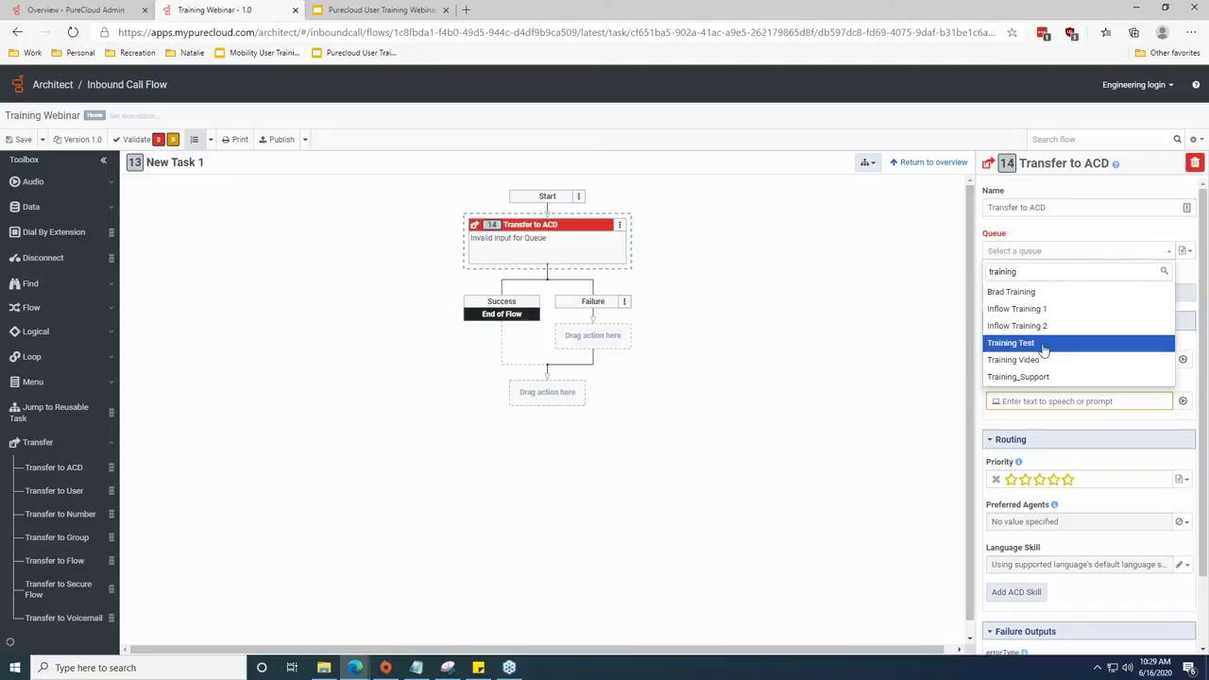
left_click(1036, 313)
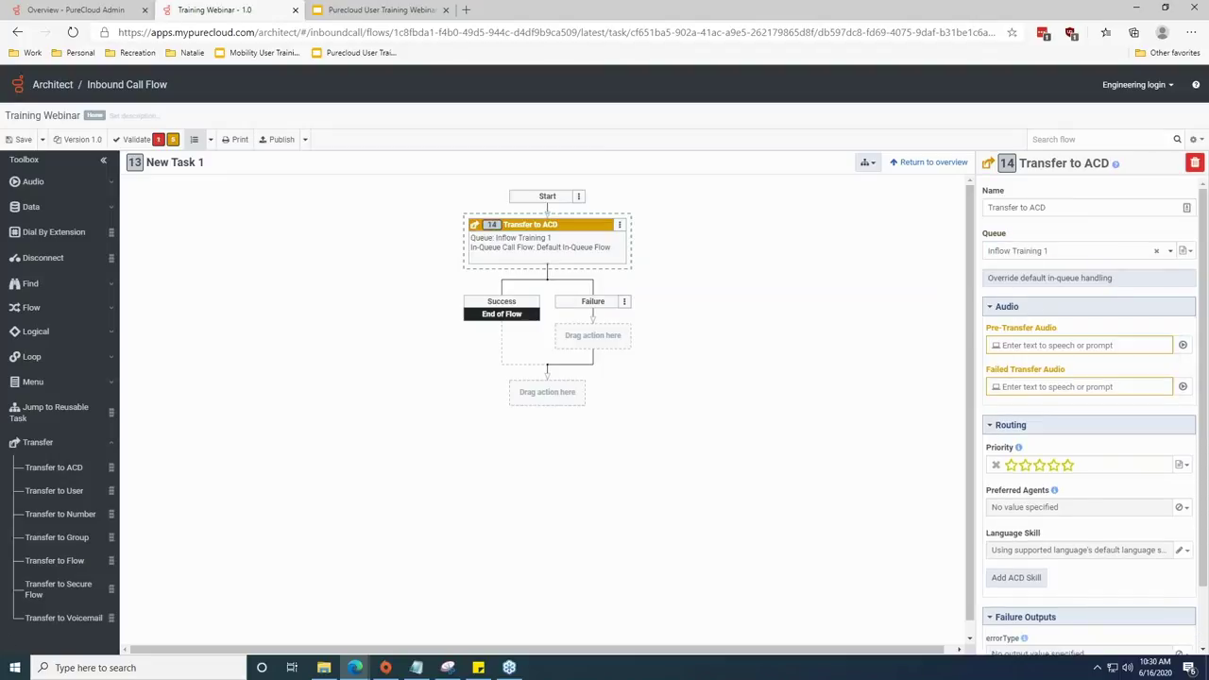
scroll(1101, 529, "down", 1)
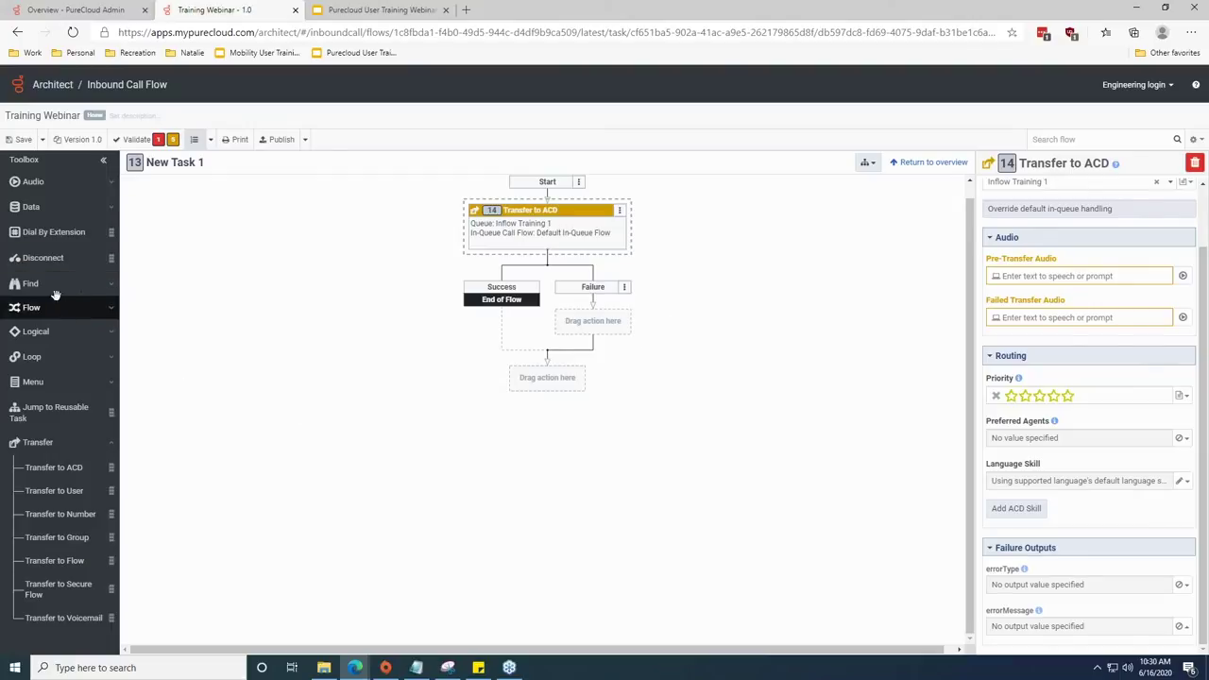
Put a Disconnect on New Task 1's Failure path and go back to the overview.
left_click_drag(45, 262, 546, 377)
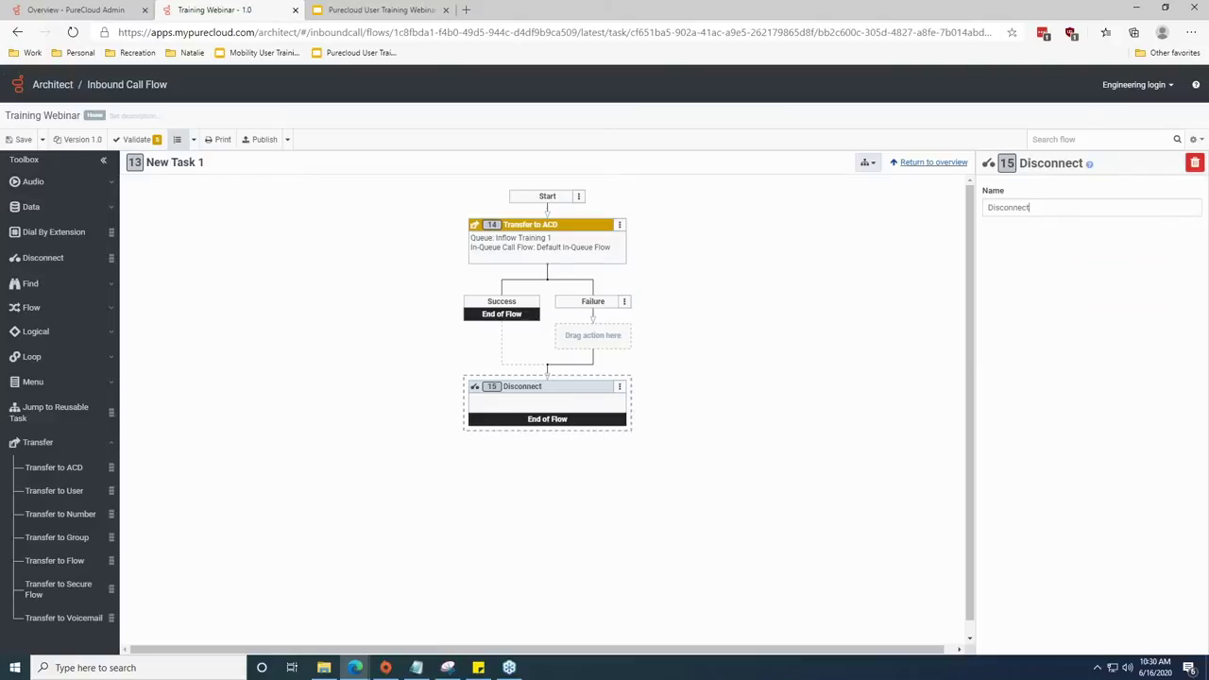
left_click(921, 165)
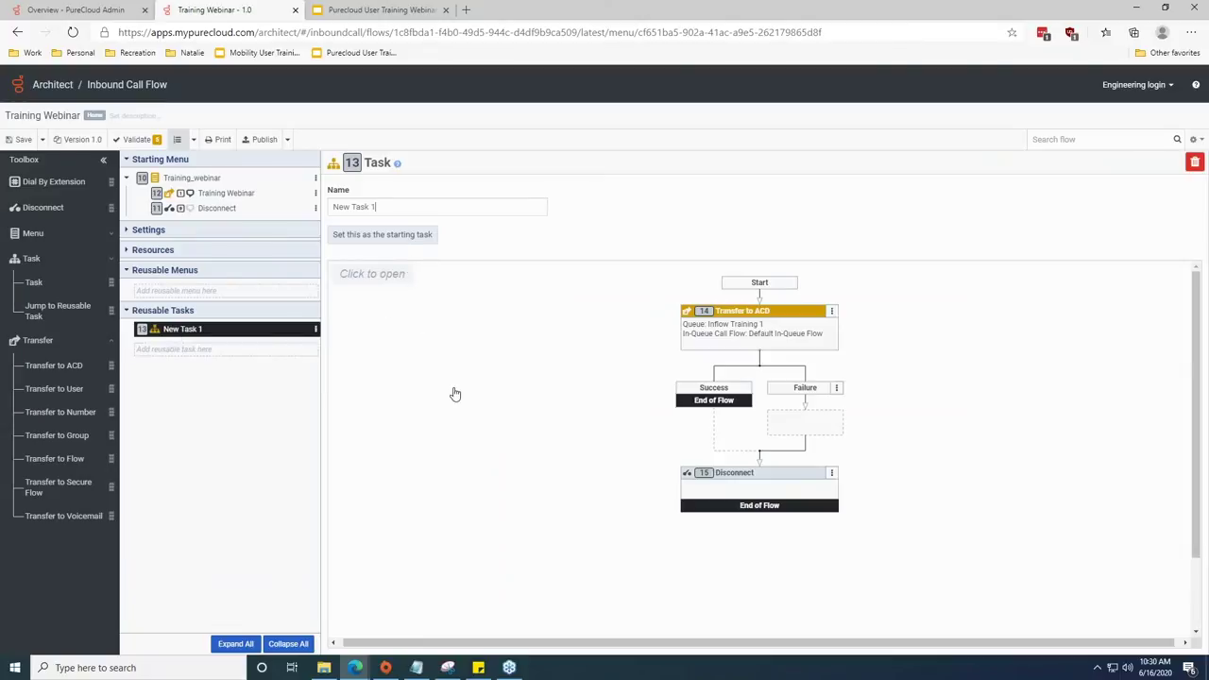
Set New Task 1 as the flow's starting task in place of Training_webinar.
left_click(398, 236)
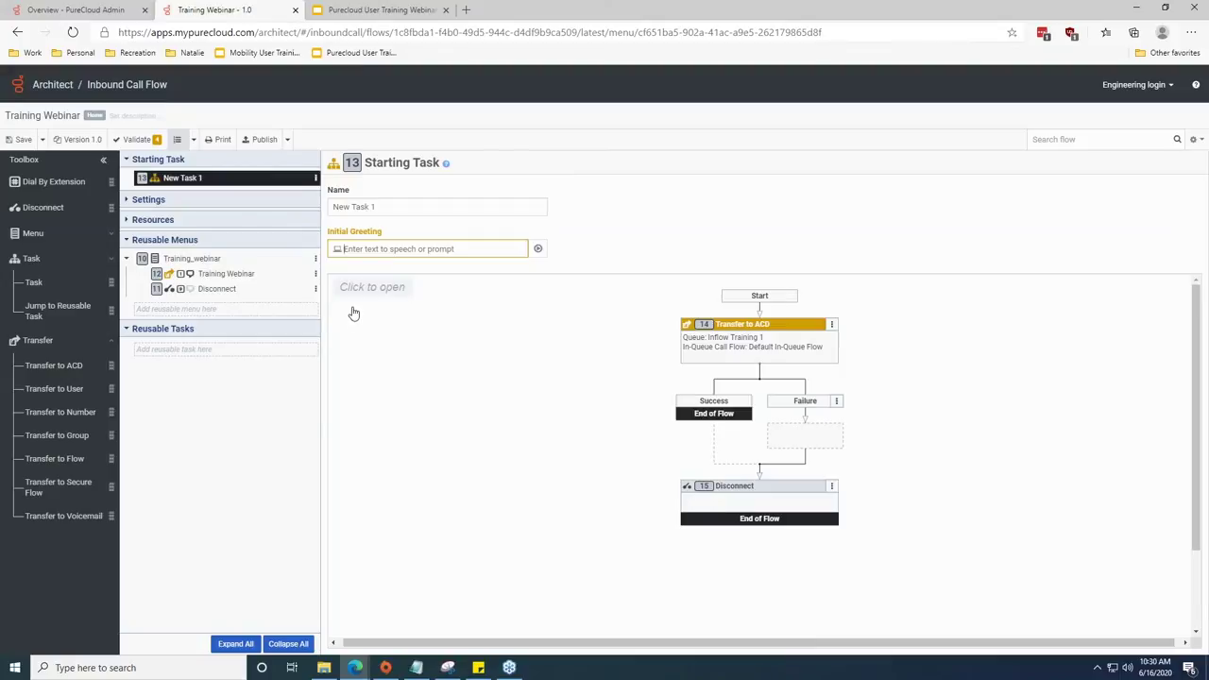
left_click(384, 206)
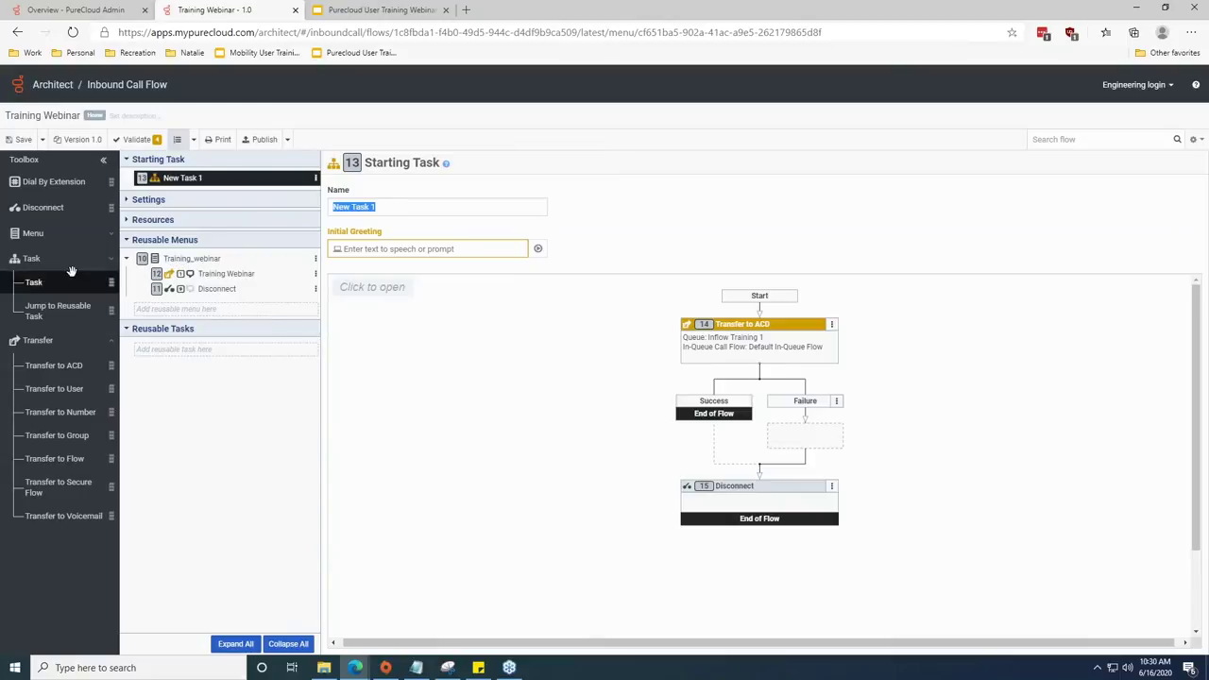
Place a Jump to Menu targeting Training_webinar at New Task 1's end, then delete it.
left_click(109, 237)
left_click_drag(51, 282, 775, 506)
left_click(392, 295)
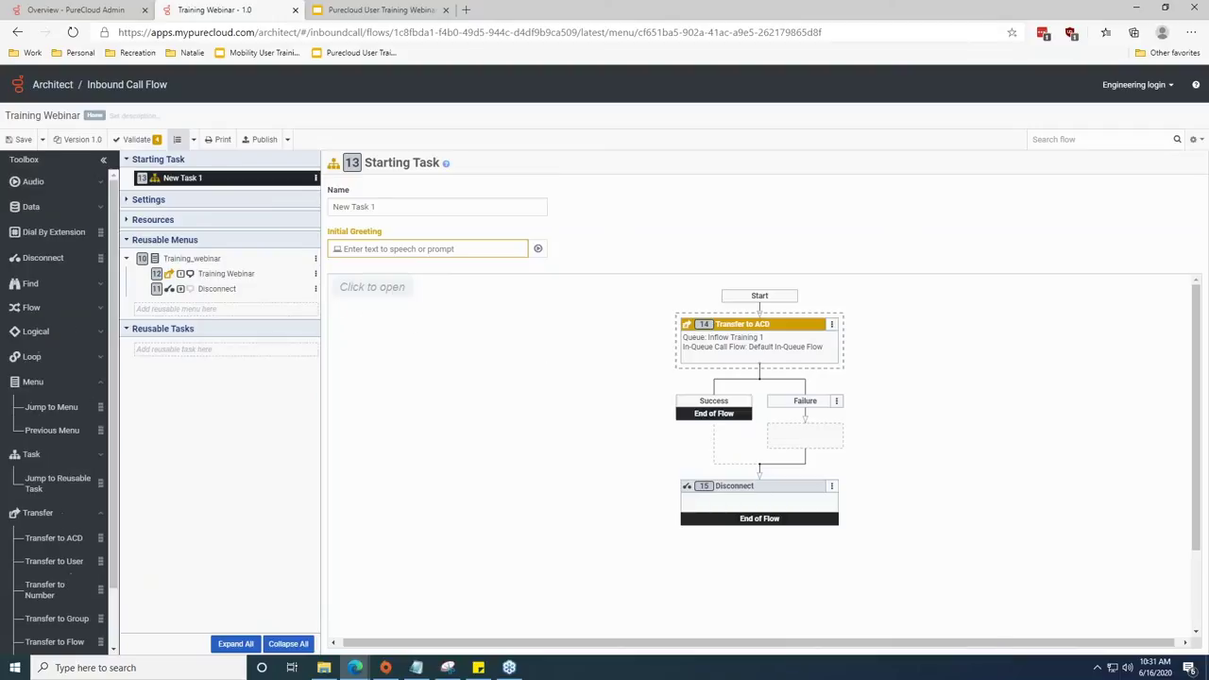
left_click_drag(52, 407, 799, 315)
left_click_drag(52, 407, 541, 391)
left_click(1158, 250)
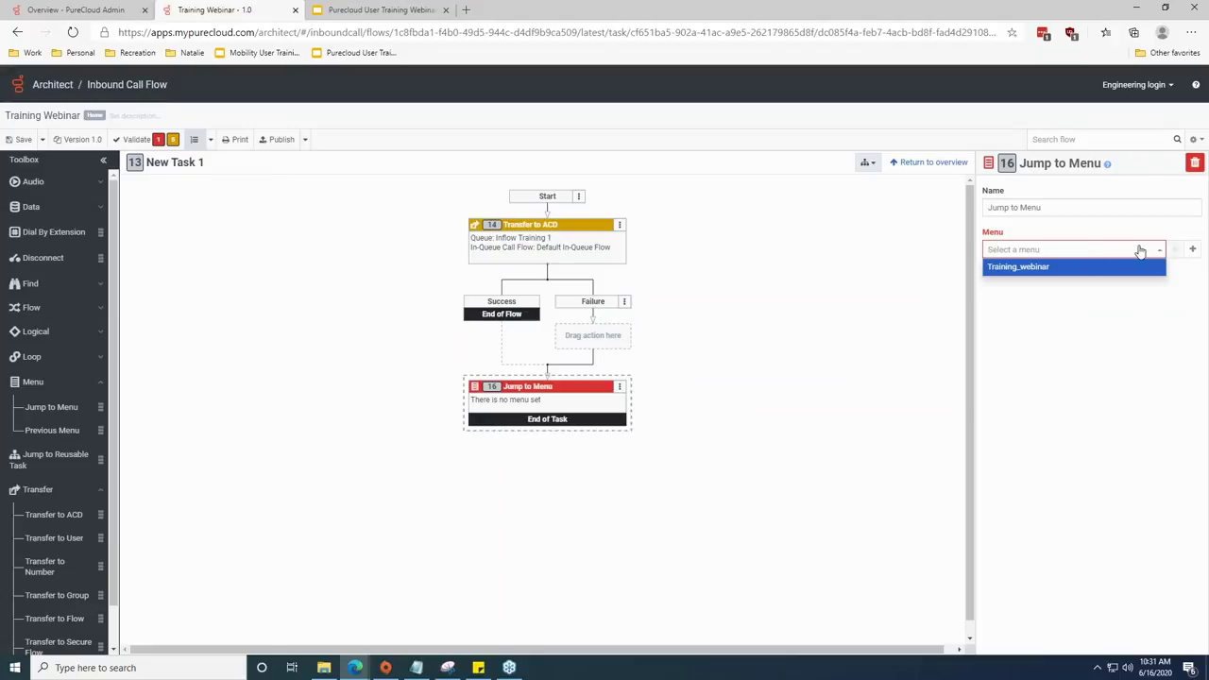
left_click(1044, 268)
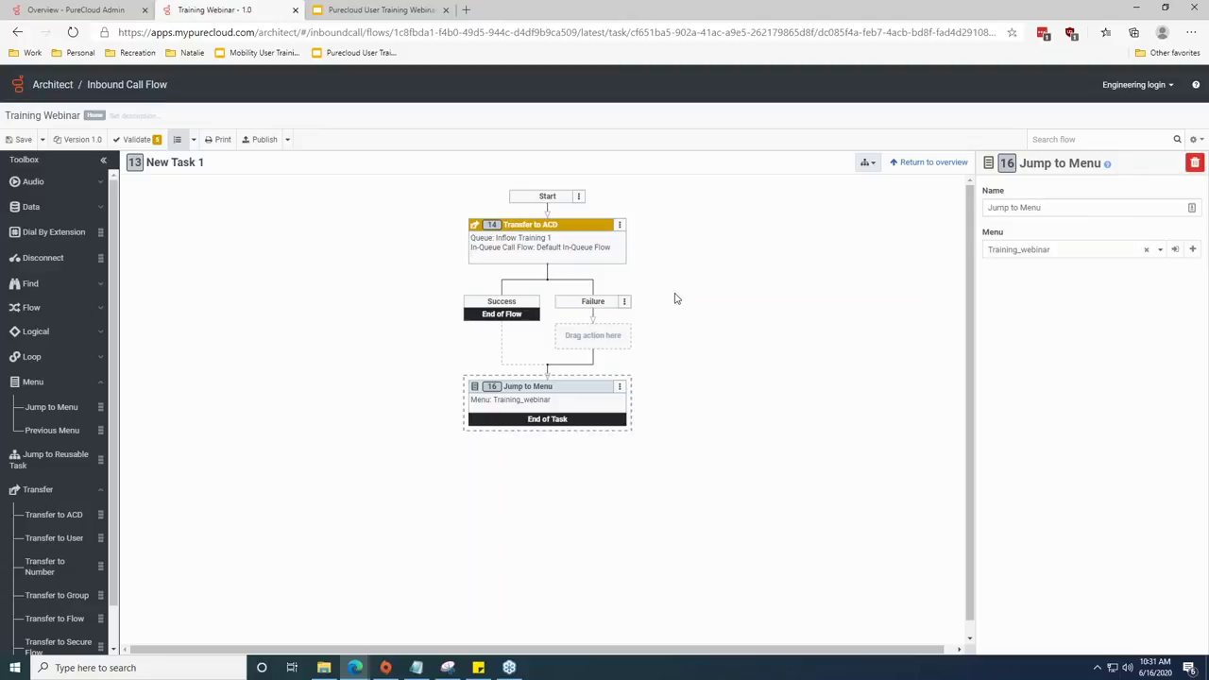
left_click(1195, 163)
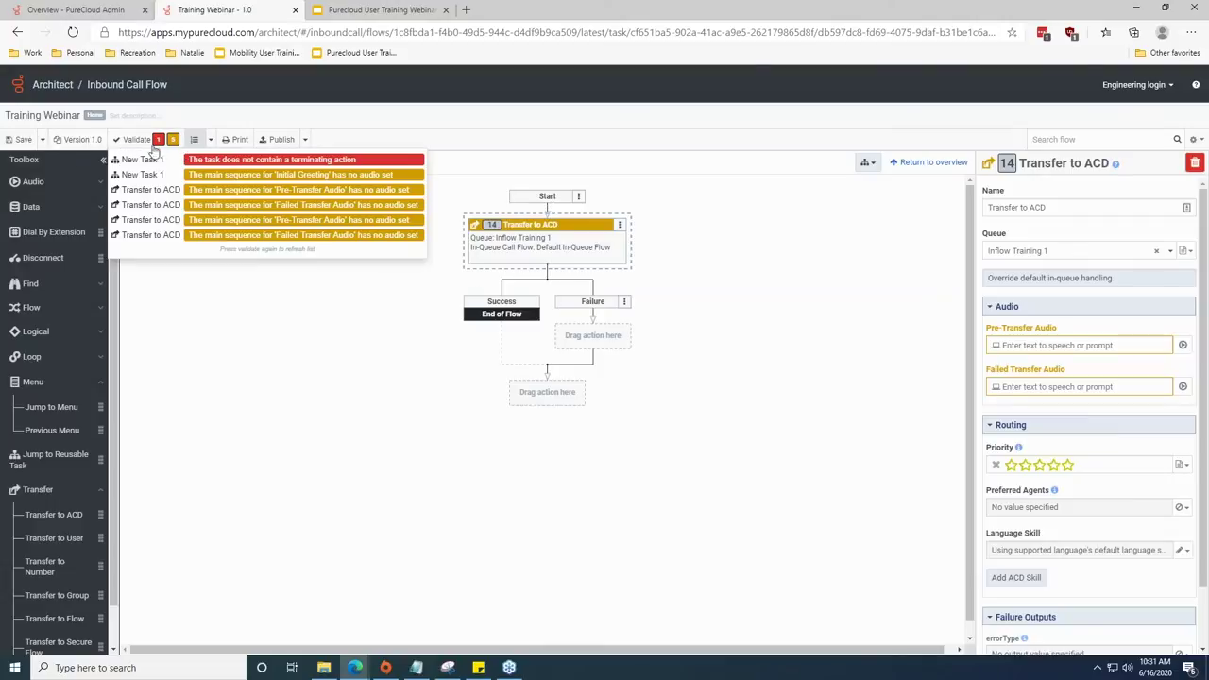
Save the flow and validate it, surfacing the New Task 1 error.
left_click(18, 139)
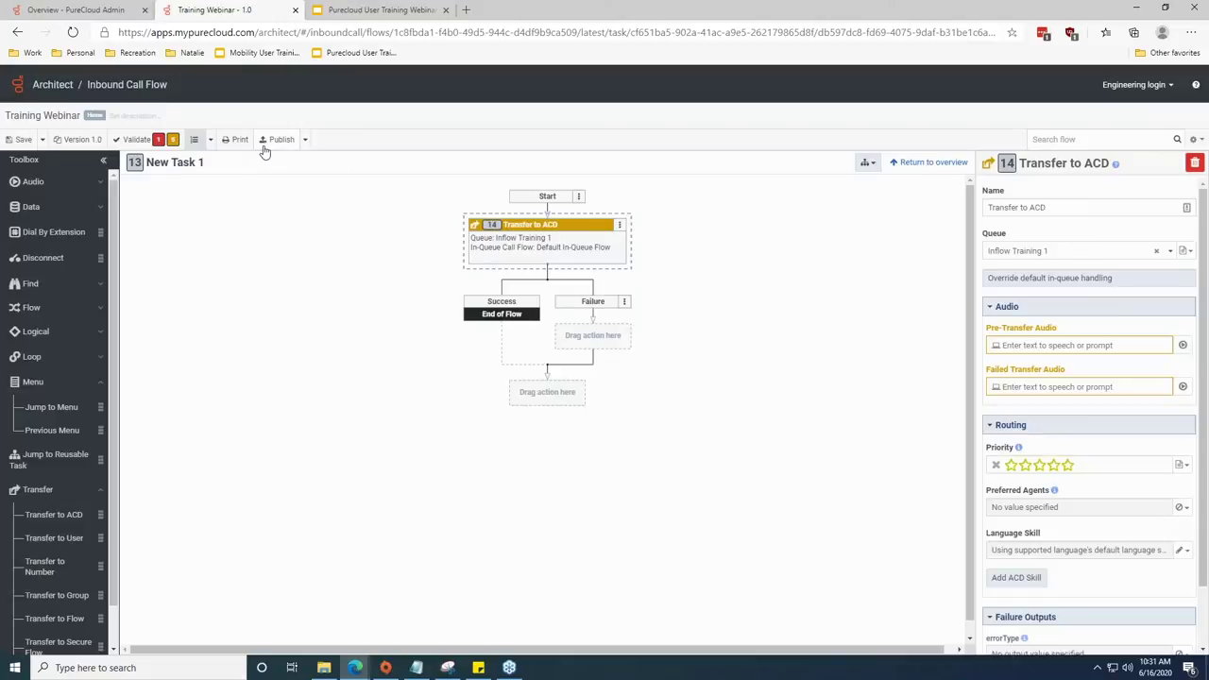
left_click(142, 140)
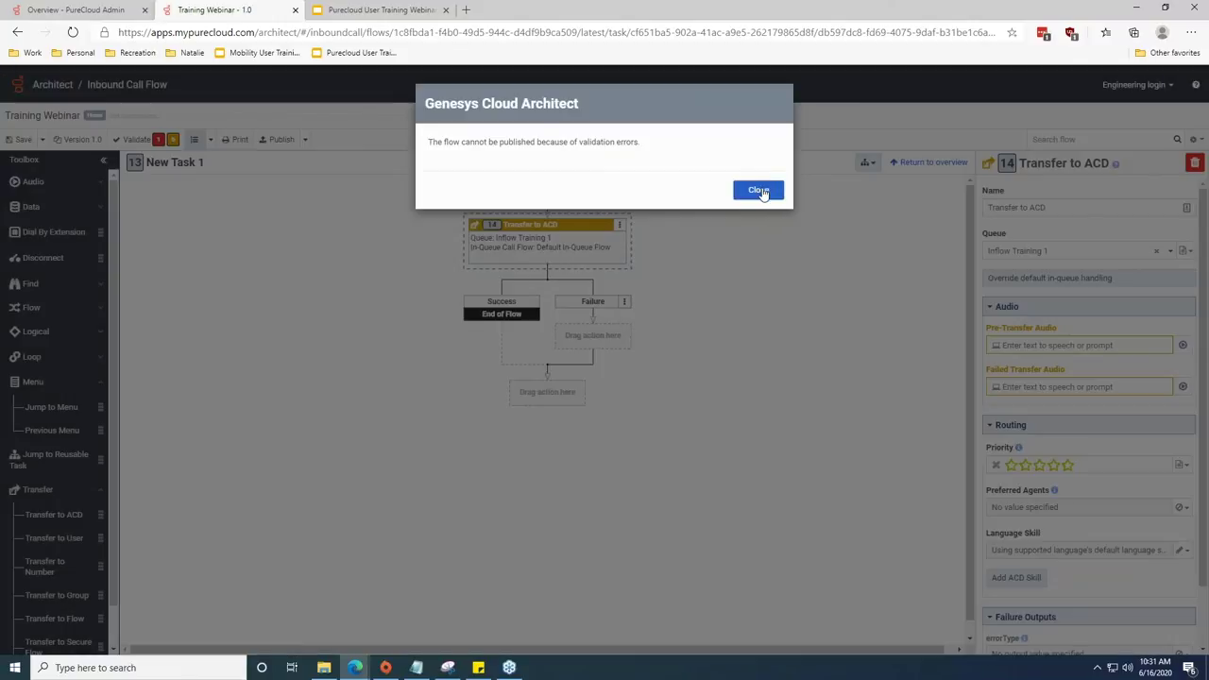
left_click(761, 189)
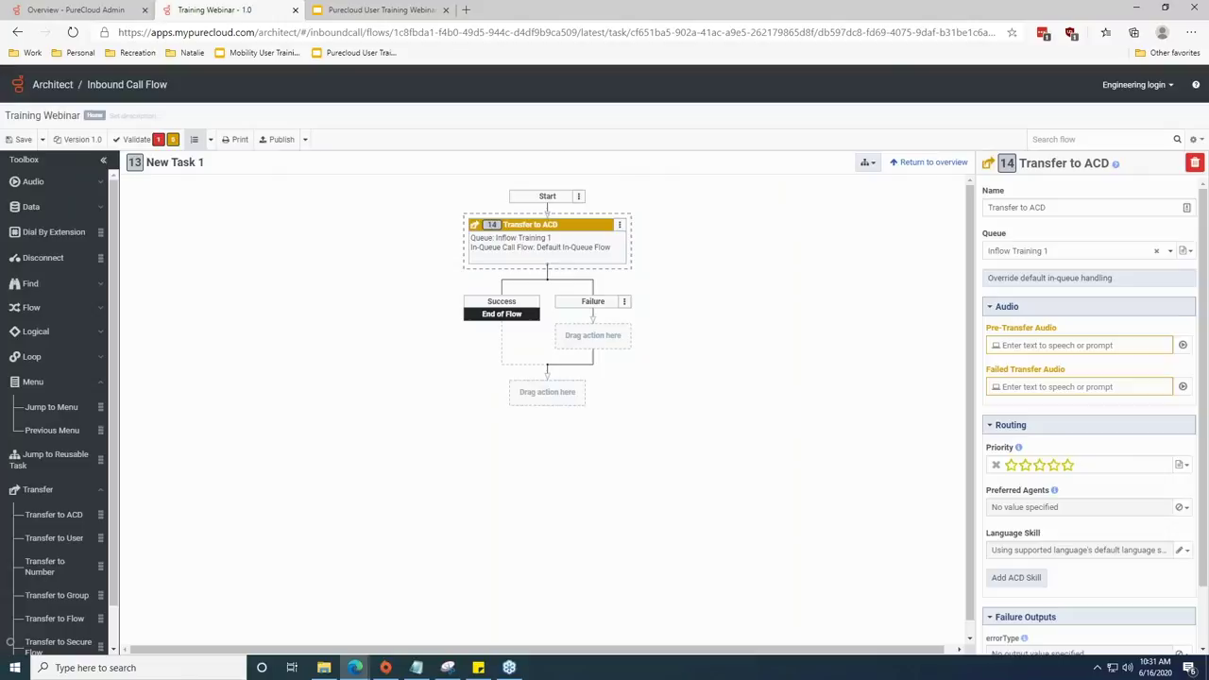
left_click(138, 140)
From the New Task 1 error entry, add a Disconnect below the Transfer to ACD step.
left_click(282, 162)
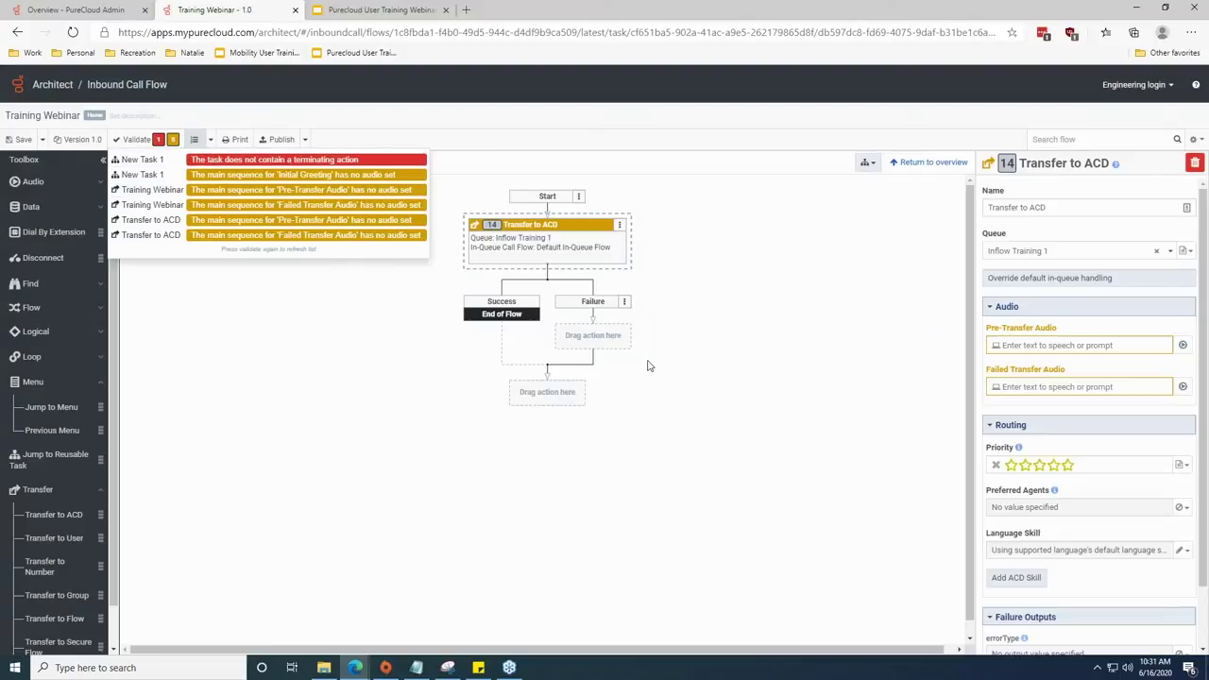
left_click_drag(57, 258, 547, 392)
left_click_drag(90, 274, 547, 392)
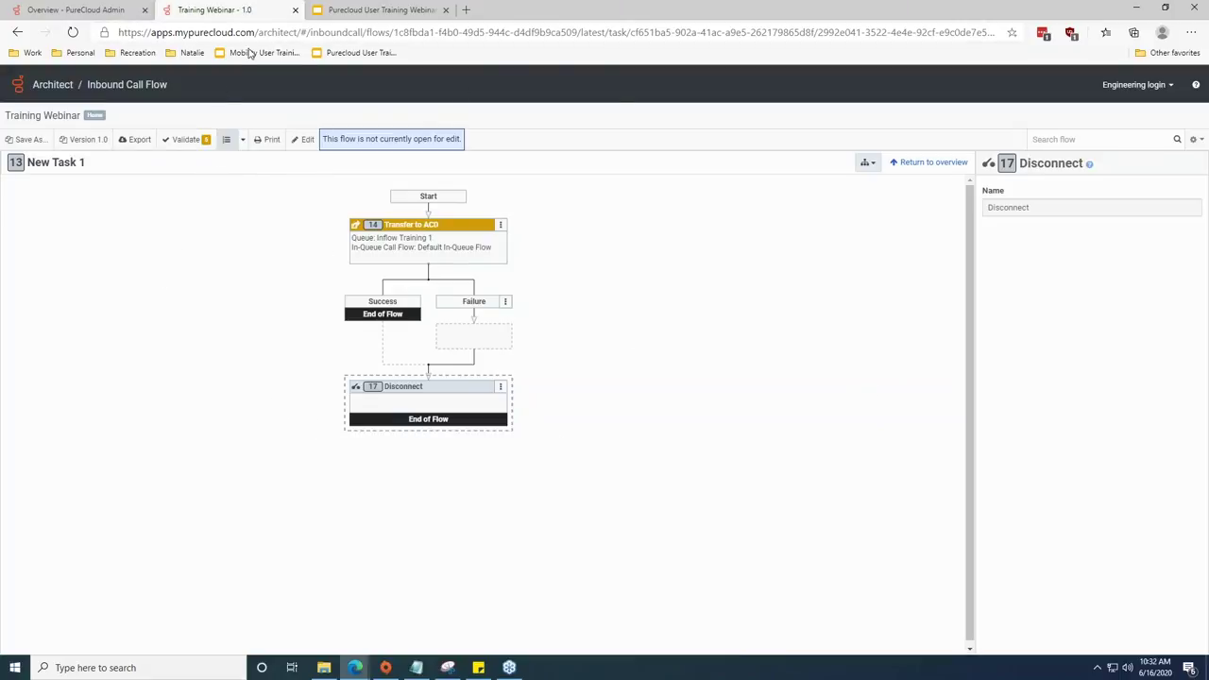
Return to the Admin home page, clear the old search, and open Call Routing under Routing.
left_click(123, 9)
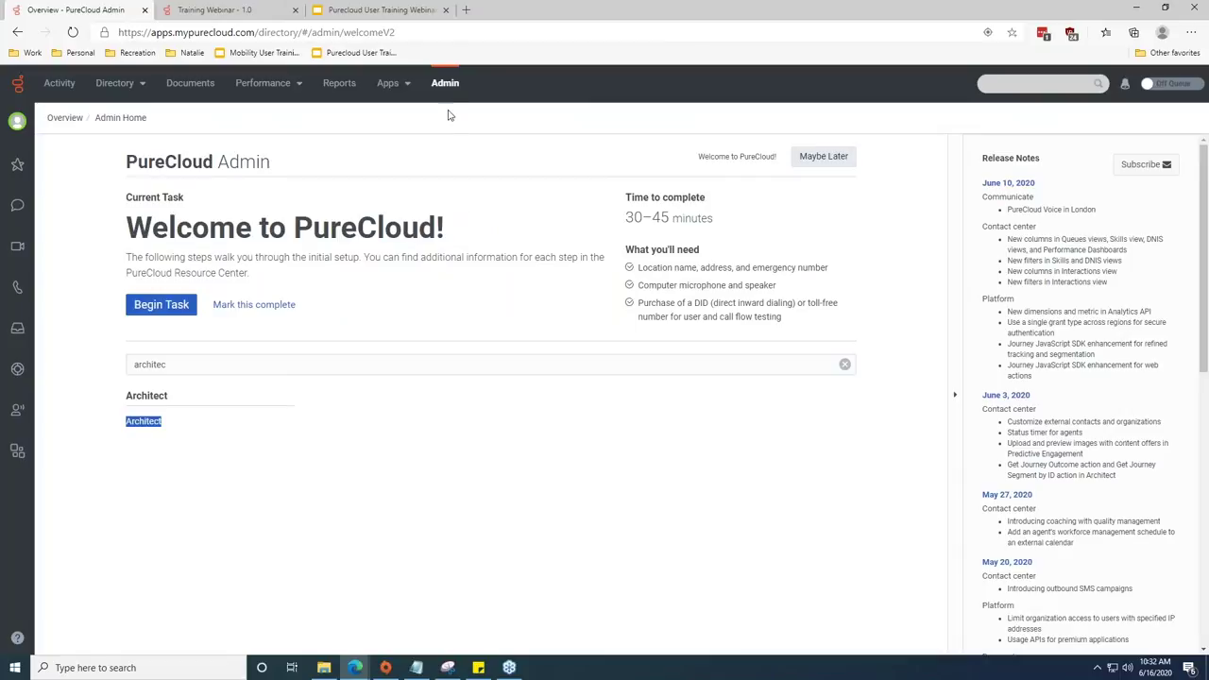
left_click(166, 364)
key("BackSpace")
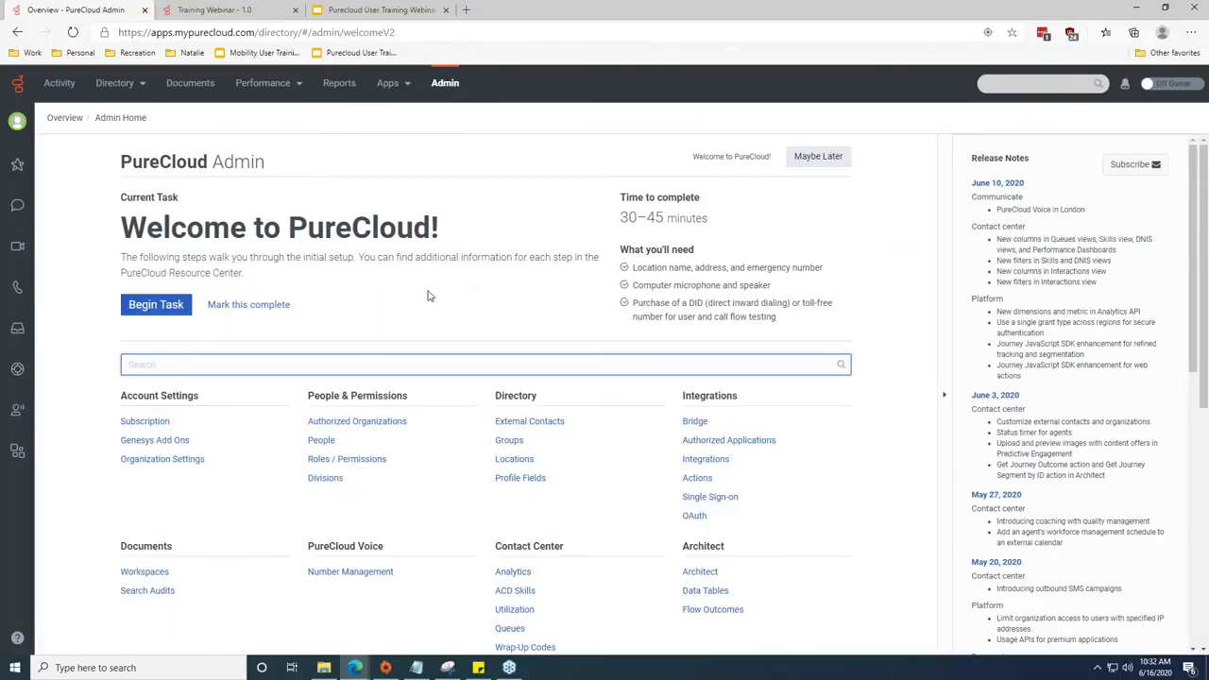
scroll(427, 295, "down", 3)
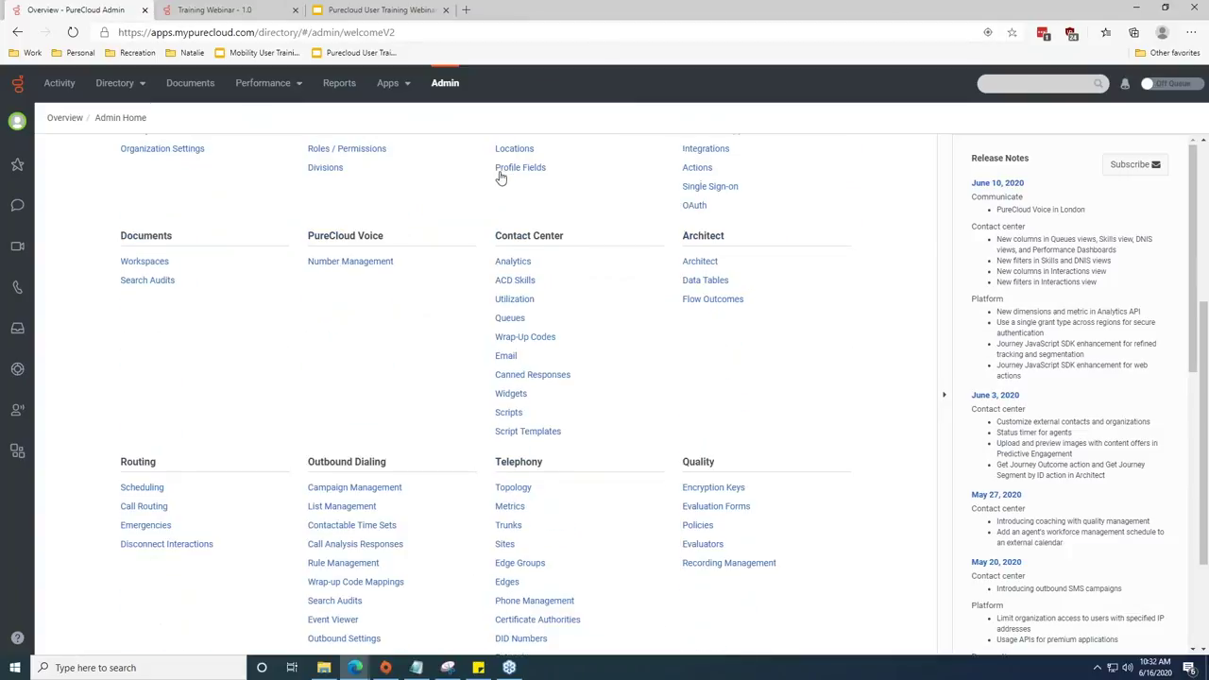
scroll(243, 559, "up", 2)
scroll(97, 548, "down", 1)
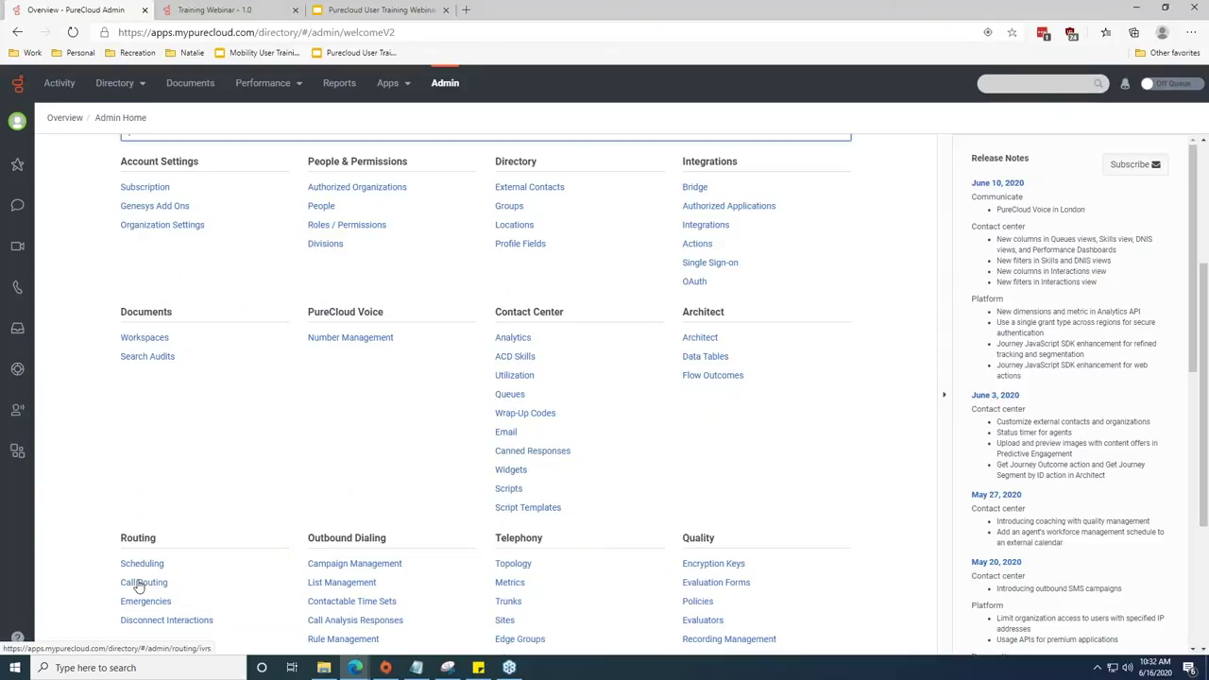
left_click(142, 582)
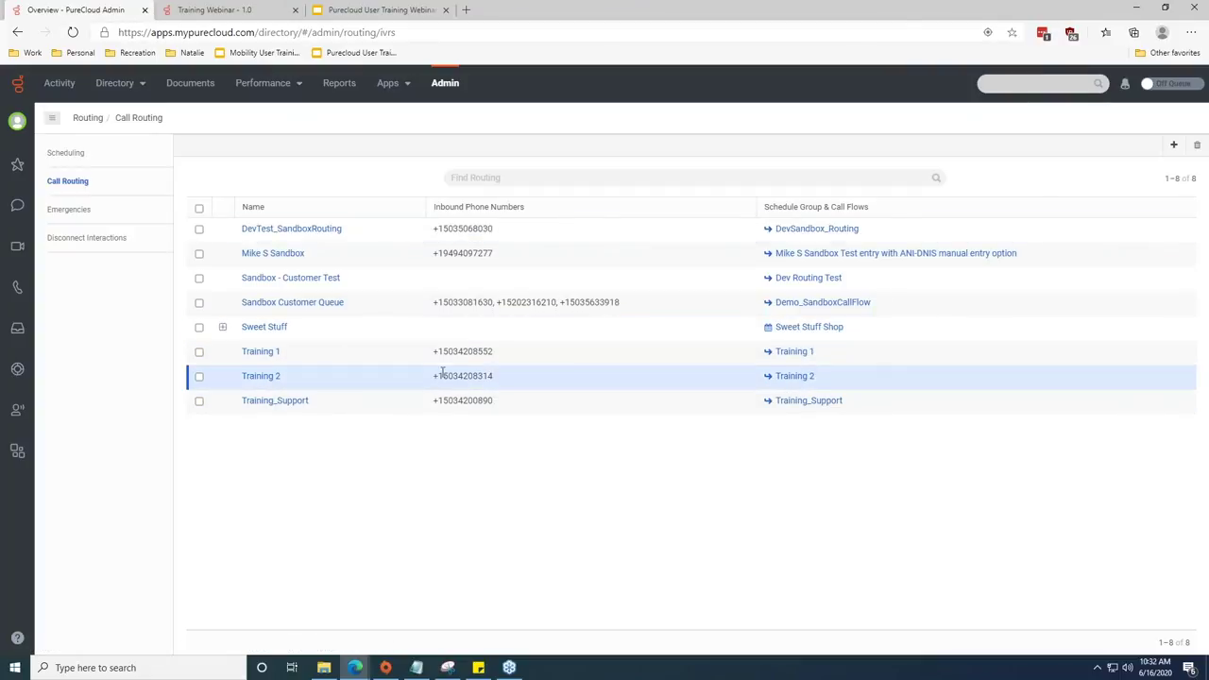
Open the Training 1 call route and switch on Use Schedule Based Routing.
left_click(260, 351)
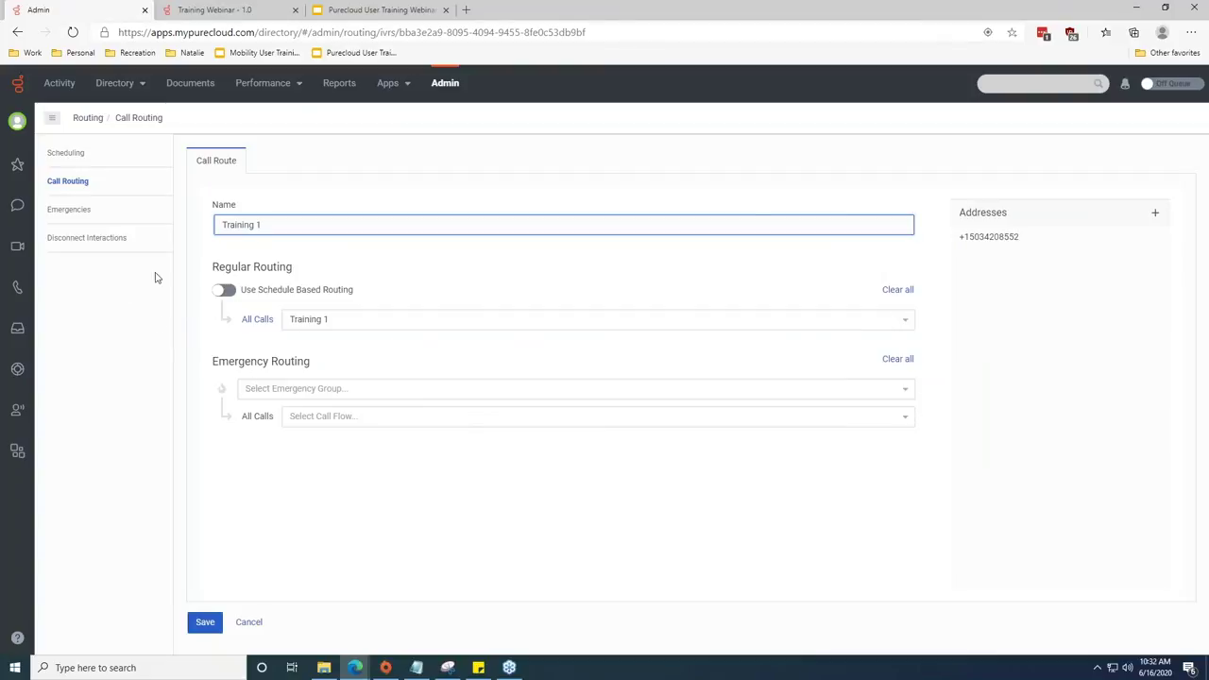
left_click(223, 291)
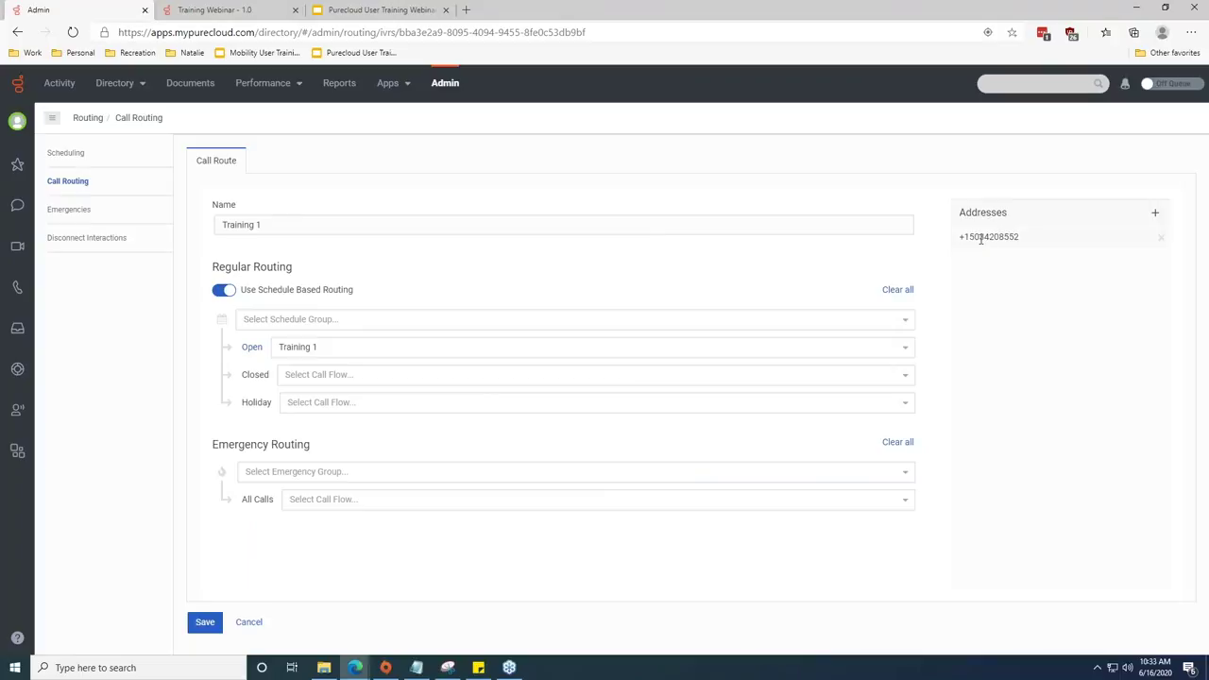
Add a second inbound number, found by searching '5', to the Training 1 call route and save.
left_click_drag(957, 238, 1043, 244)
left_click(1154, 217)
left_click(1154, 244)
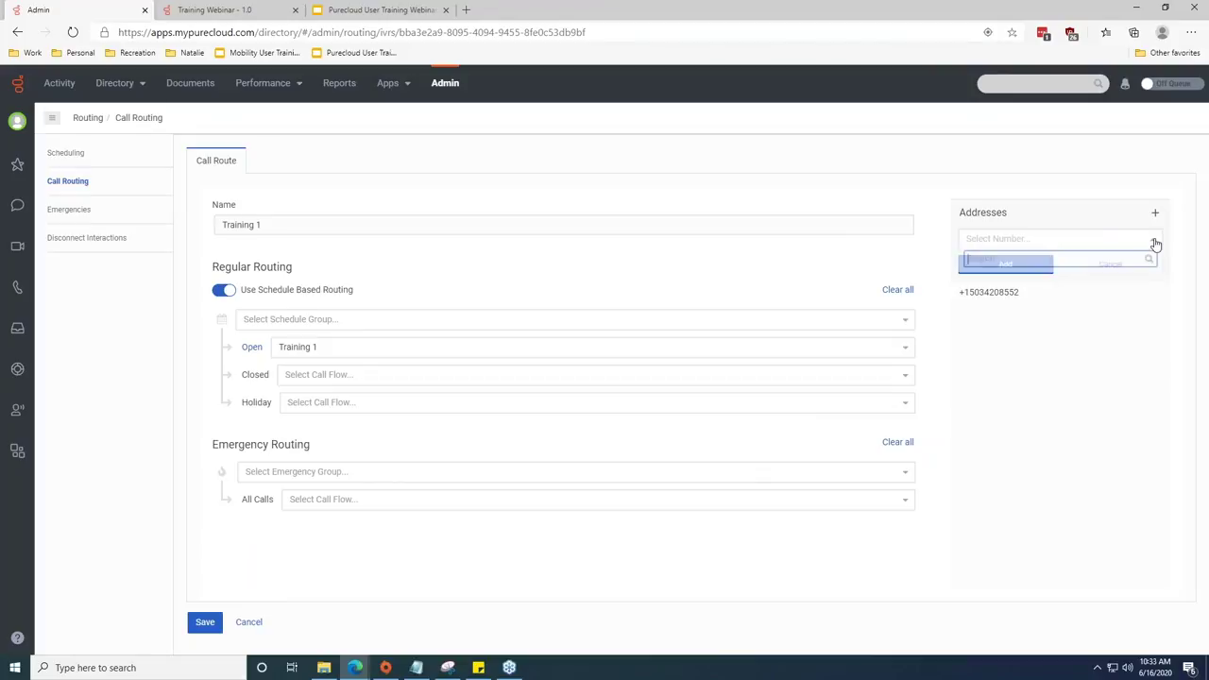
type("503")
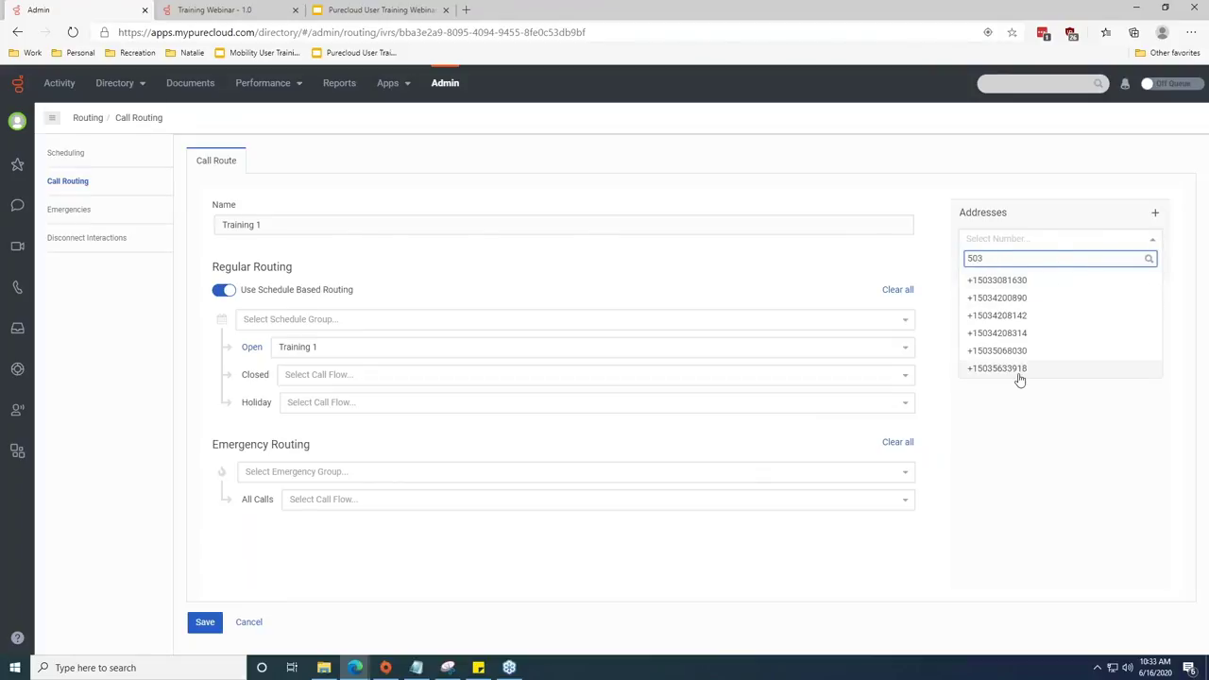
left_click(993, 300)
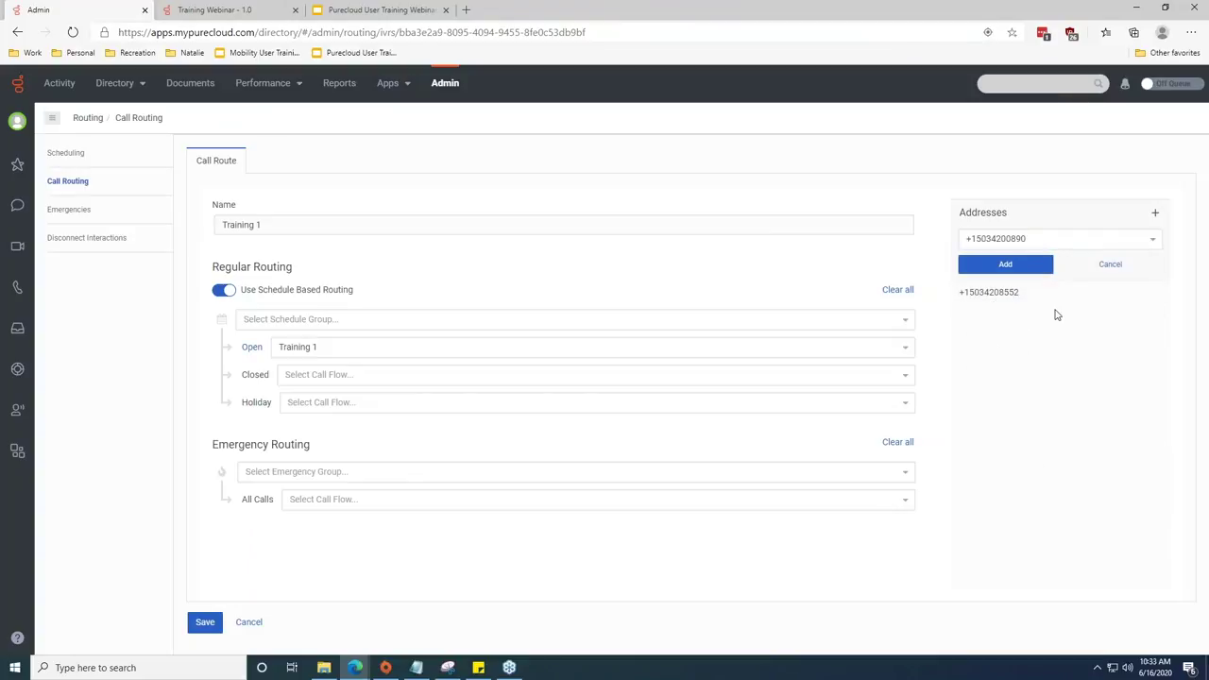
left_click(1007, 267)
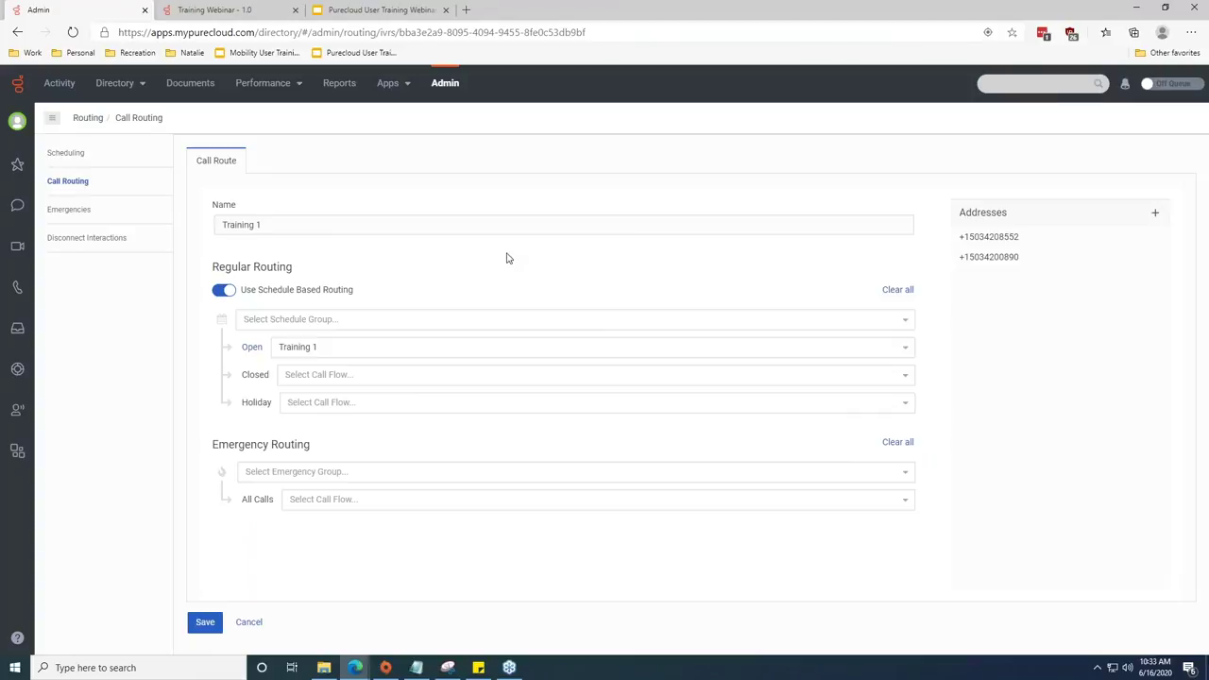
left_click(205, 625)
Present the Purecloud User Training Webinar deck full screen on the Connect with Inflow slide.
left_click_drag(1026, 238, 958, 237)
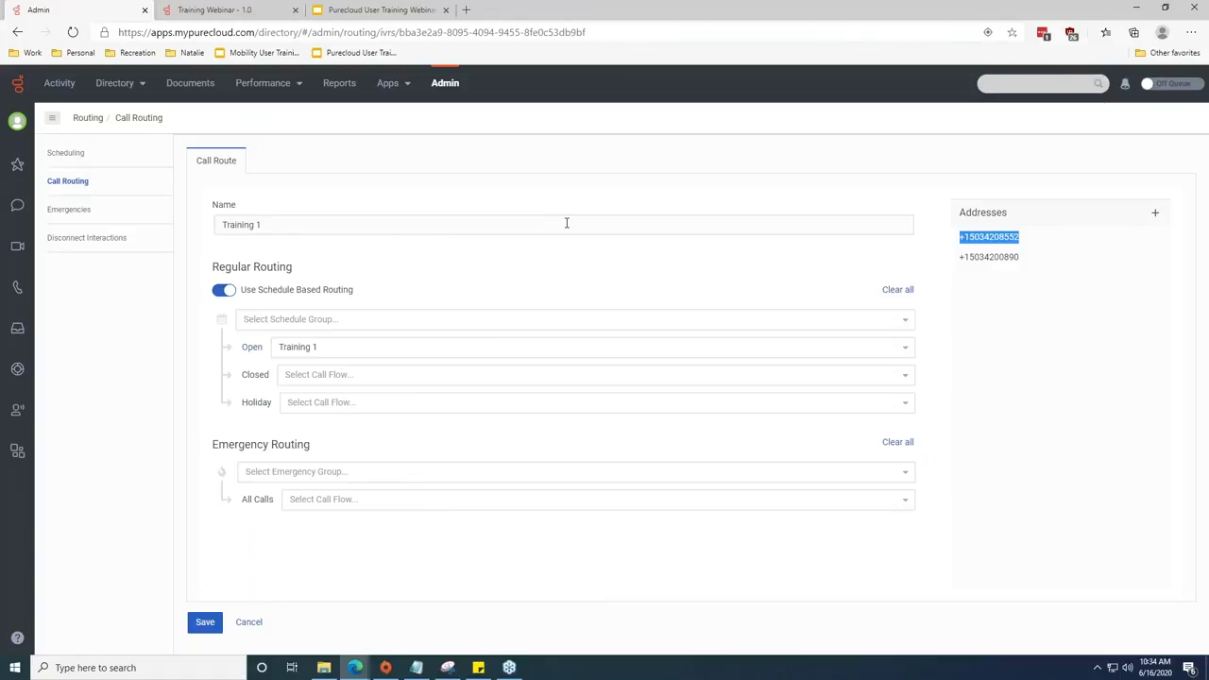
left_click(377, 9)
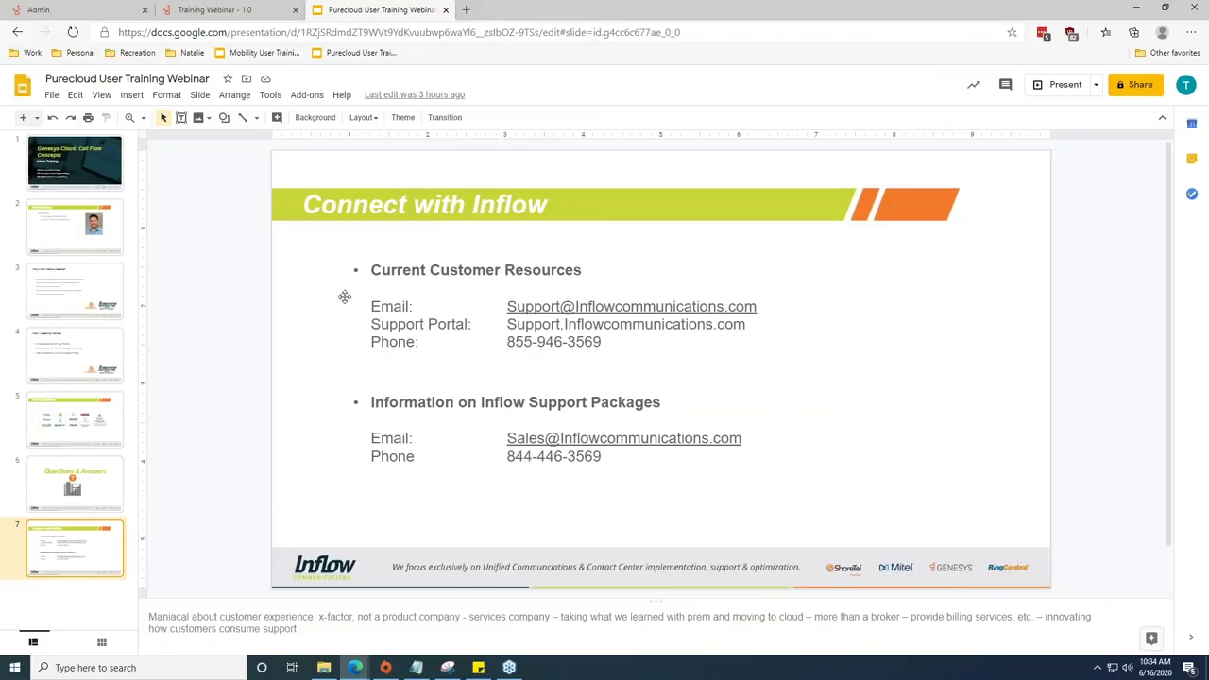
left_click(1054, 87)
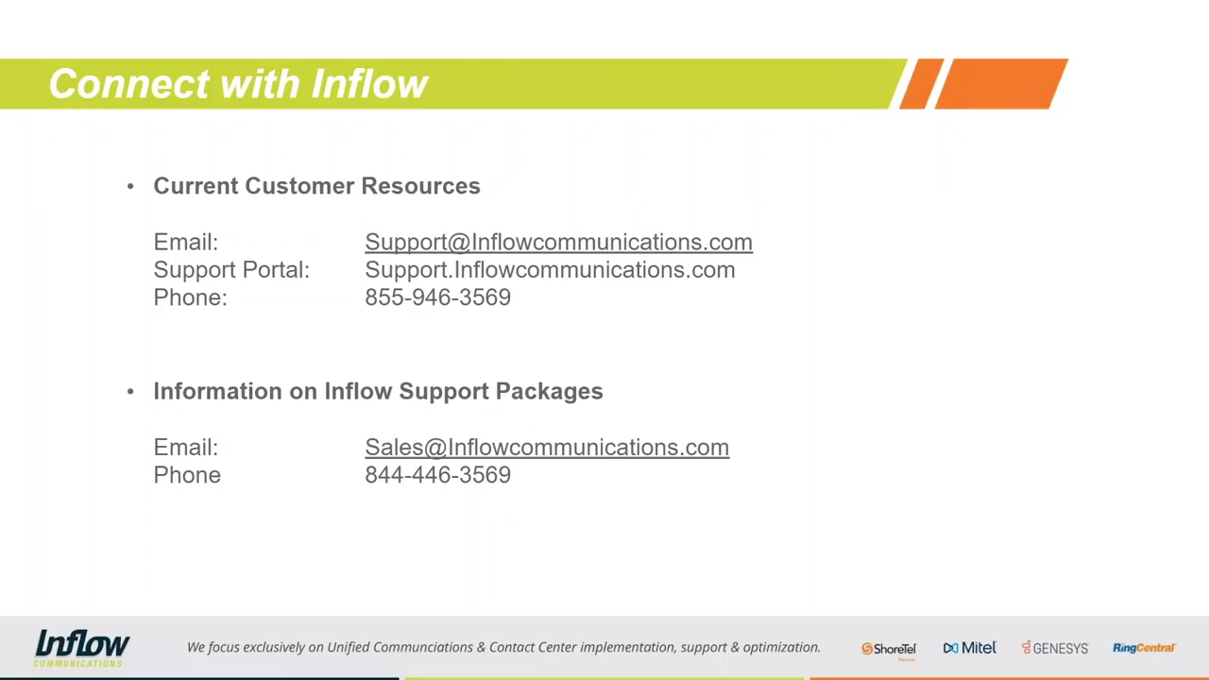